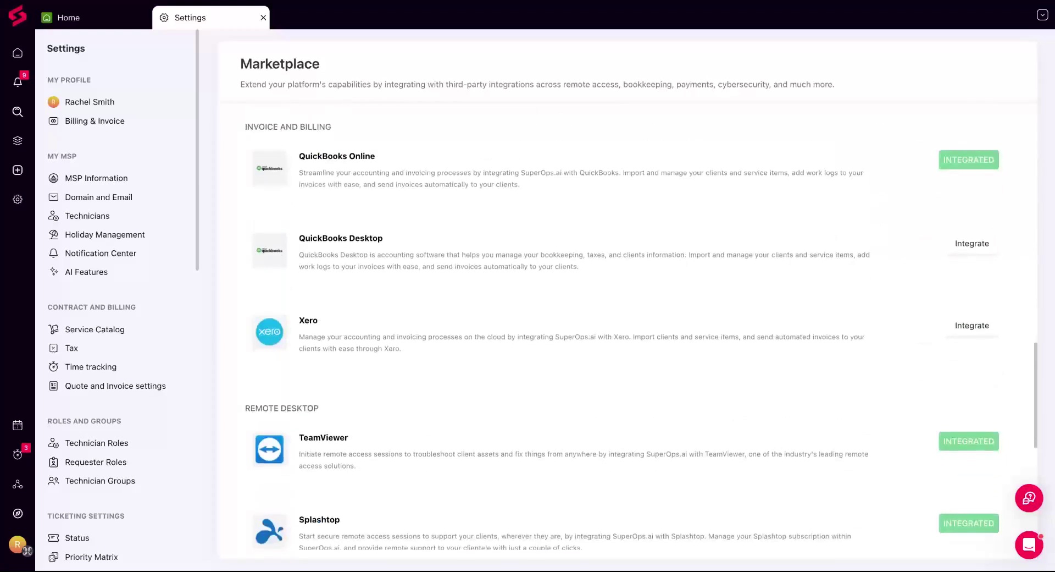
Open the QuickBooks Online integration and load its tax rates for import
left_click(967, 157)
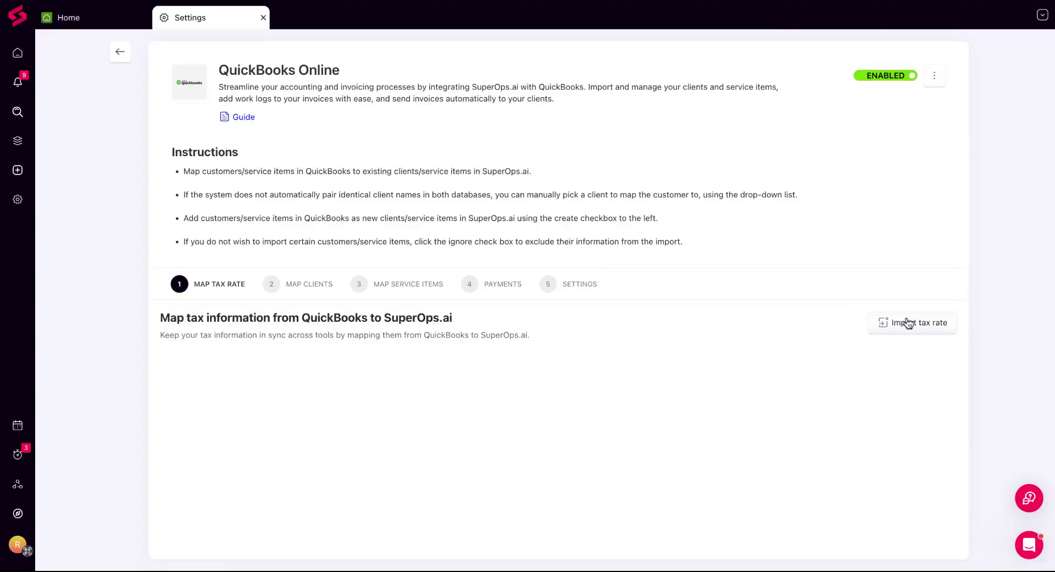
left_click(908, 323)
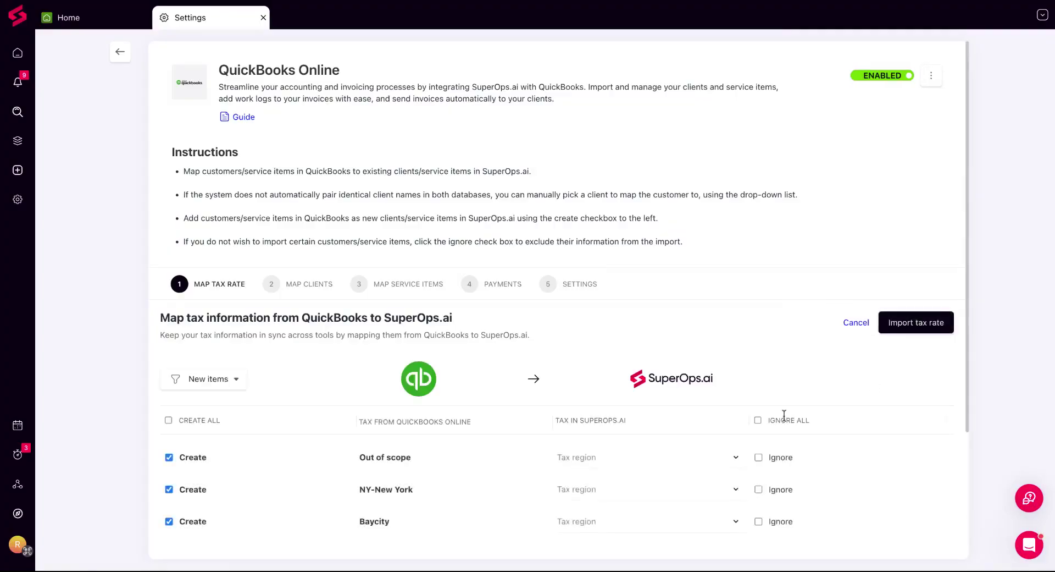
scroll(785, 416, "down", 2)
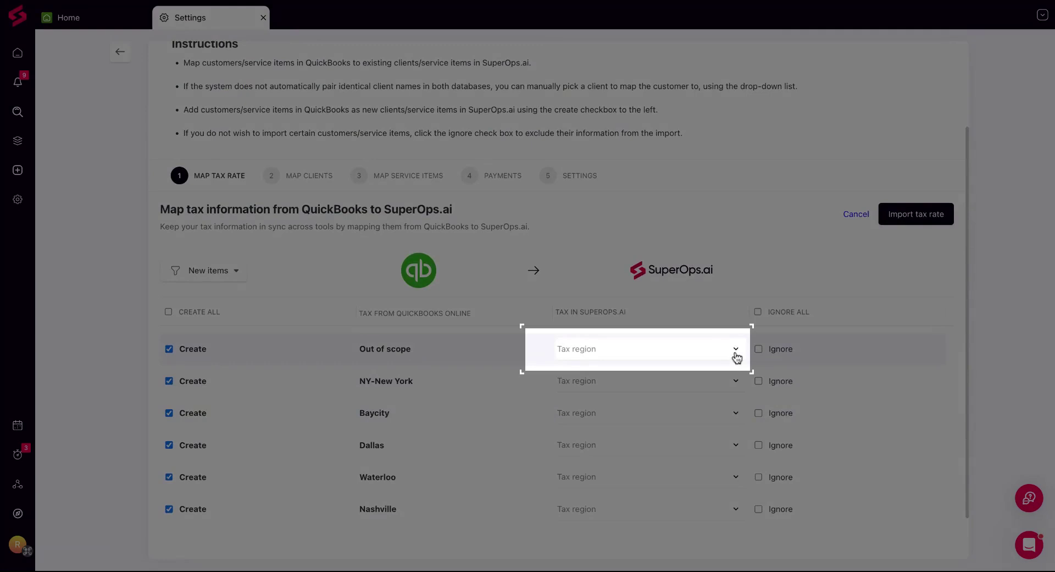
Map the Out of scope tax to the Tax on Purchases tax region
left_click(736, 355)
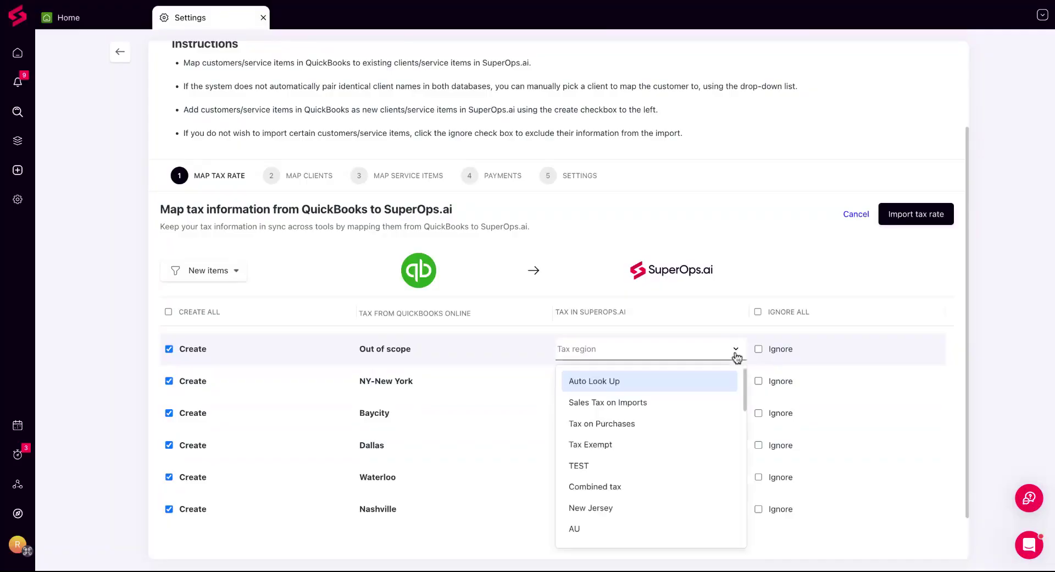
left_click(705, 431)
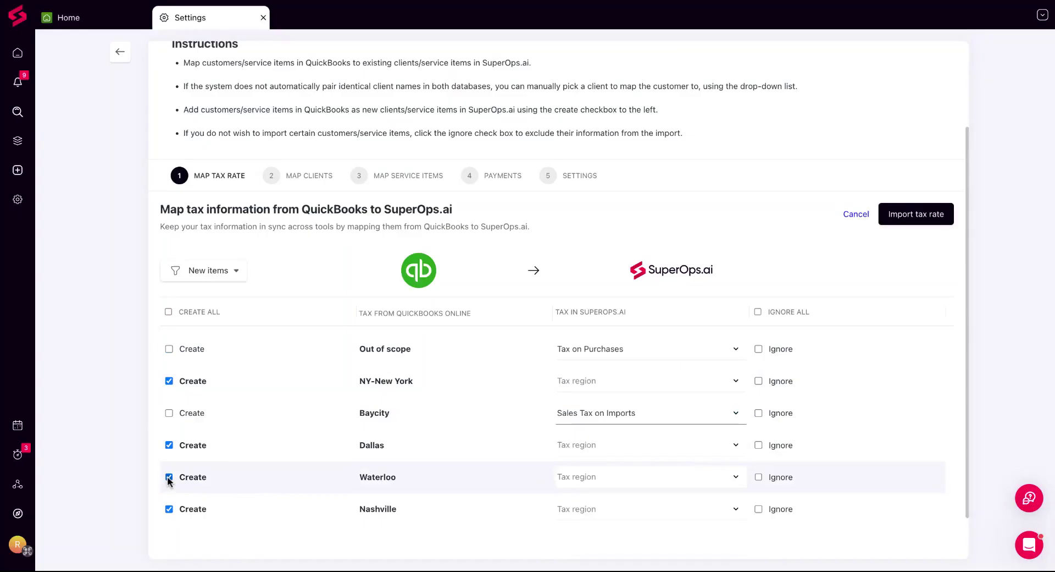
Mark the Waterloo and Out of scope taxes as ignored instead of created
left_click(169, 477)
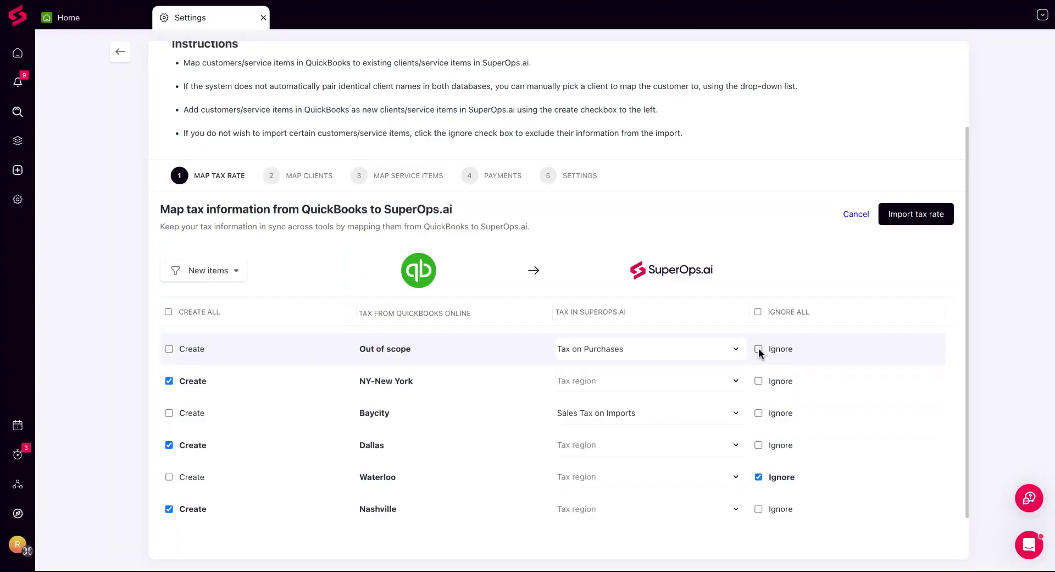
left_click(758, 349)
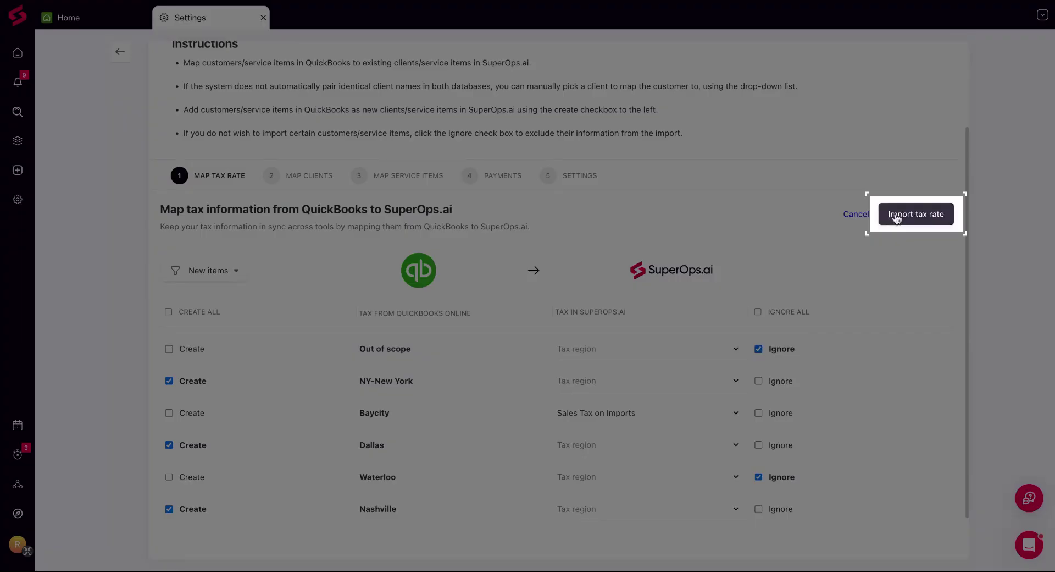
Import the tax rate mappings and open the list of sync errors
left_click(897, 214)
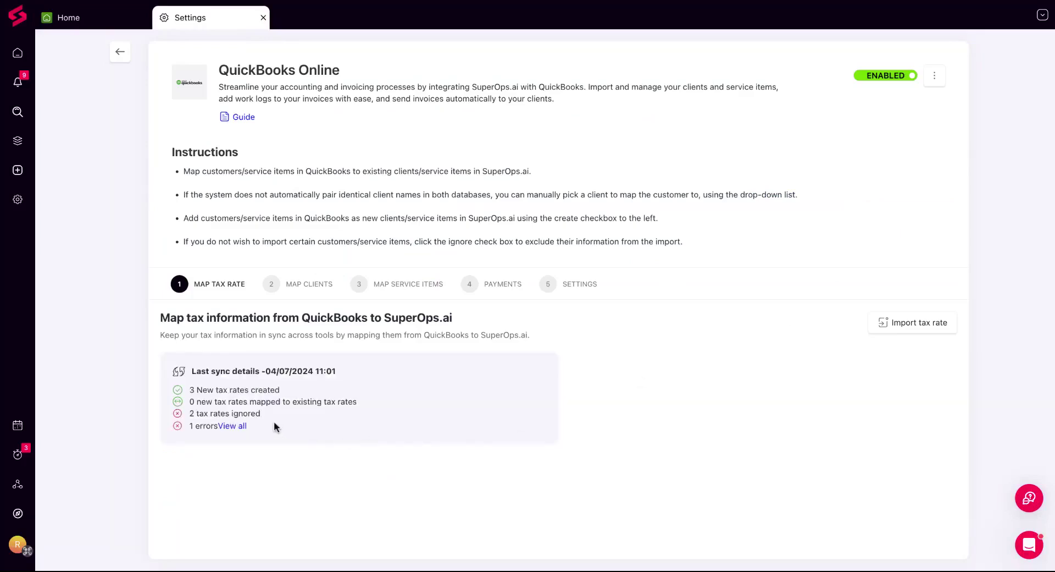
left_click(244, 428)
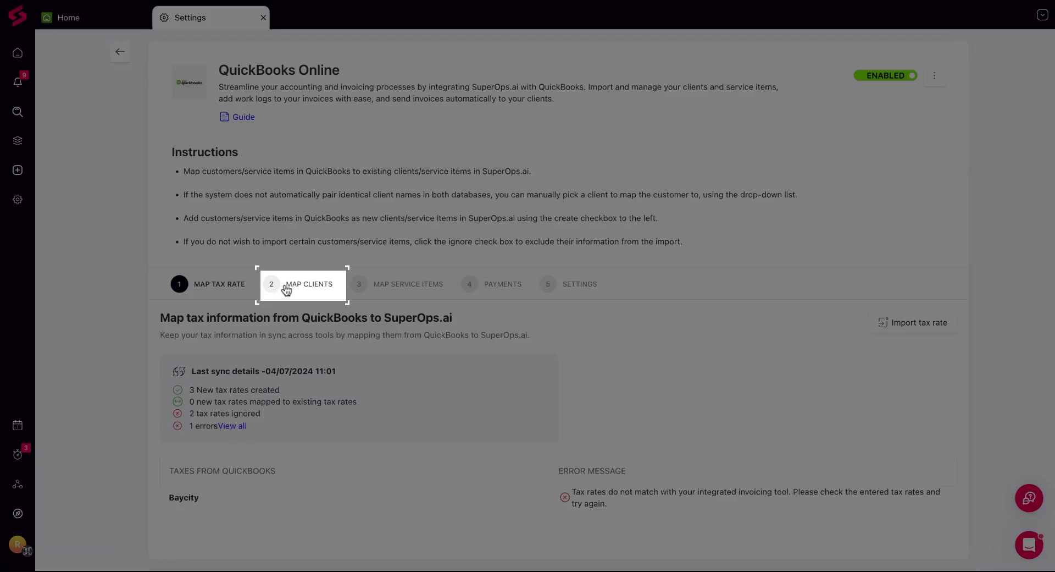
Switch to the client mapping step and load the QuickBooks customers for import
left_click(287, 290)
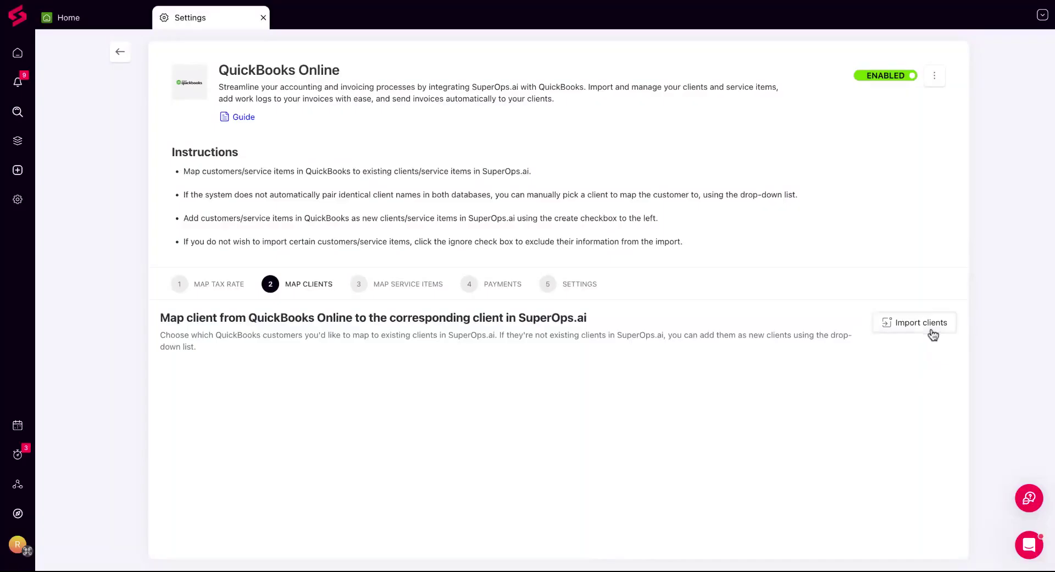
left_click(932, 332)
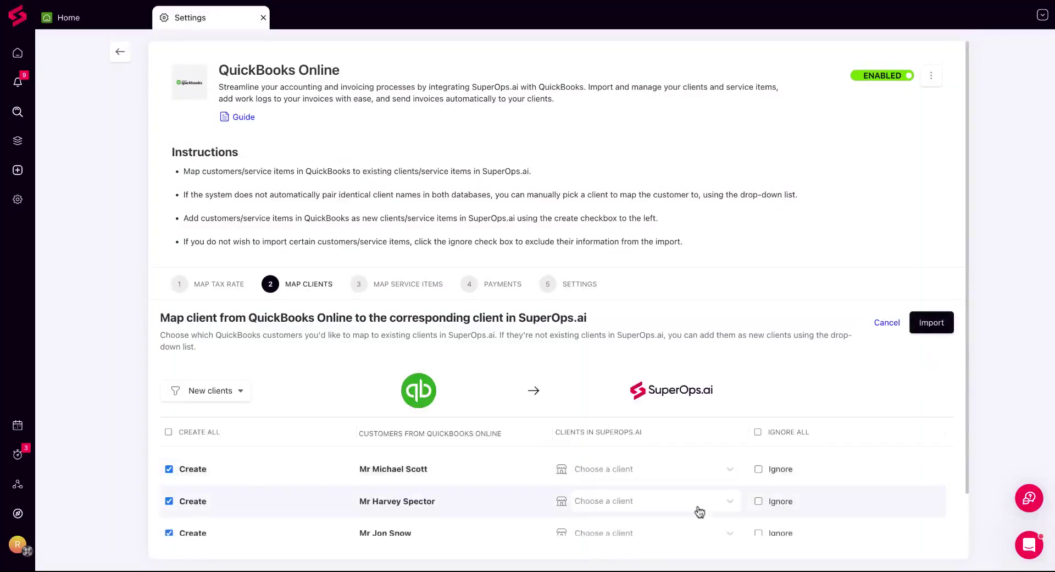
scroll(697, 511, "down", 2)
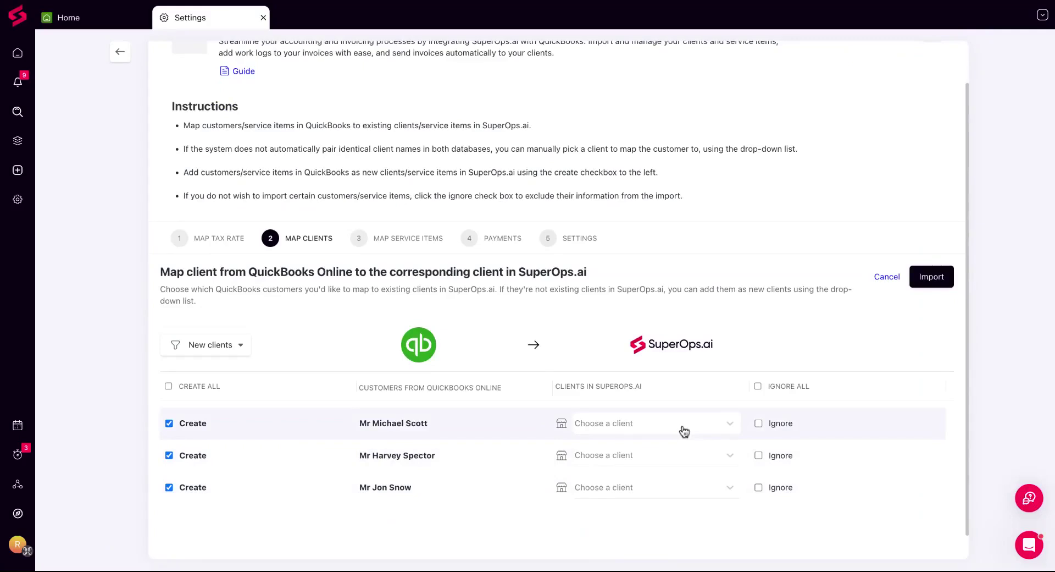
Map the first customer to existing client Dunder Mifflin, ignore the second customer, and import the clients
left_click(683, 428)
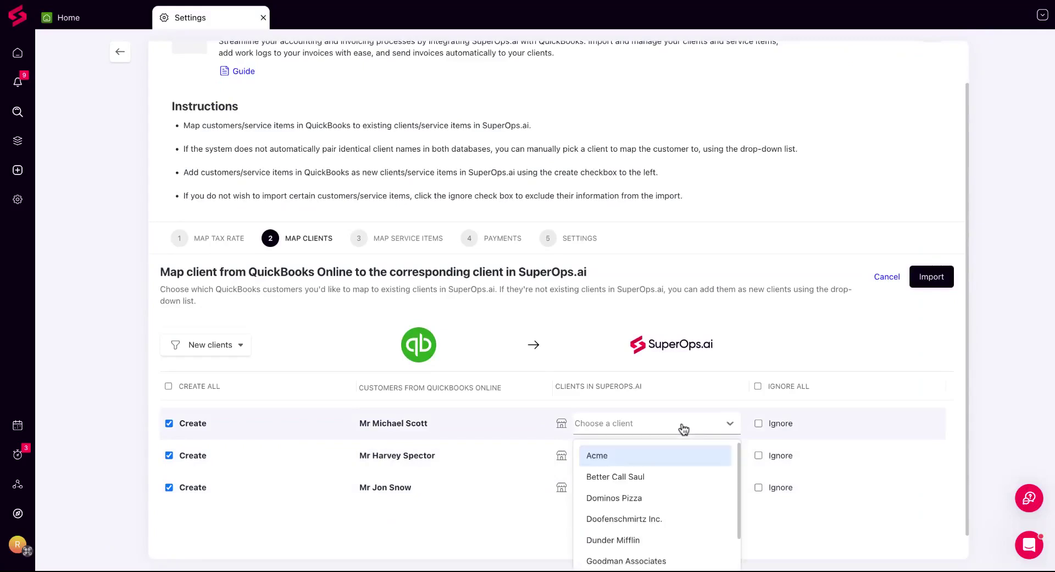
left_click(670, 544)
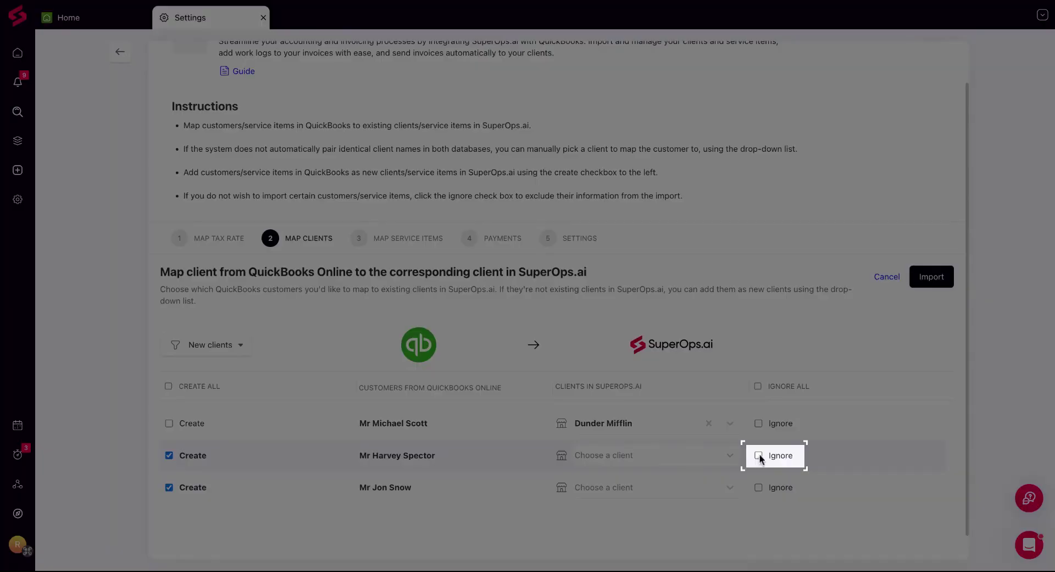
left_click(759, 454)
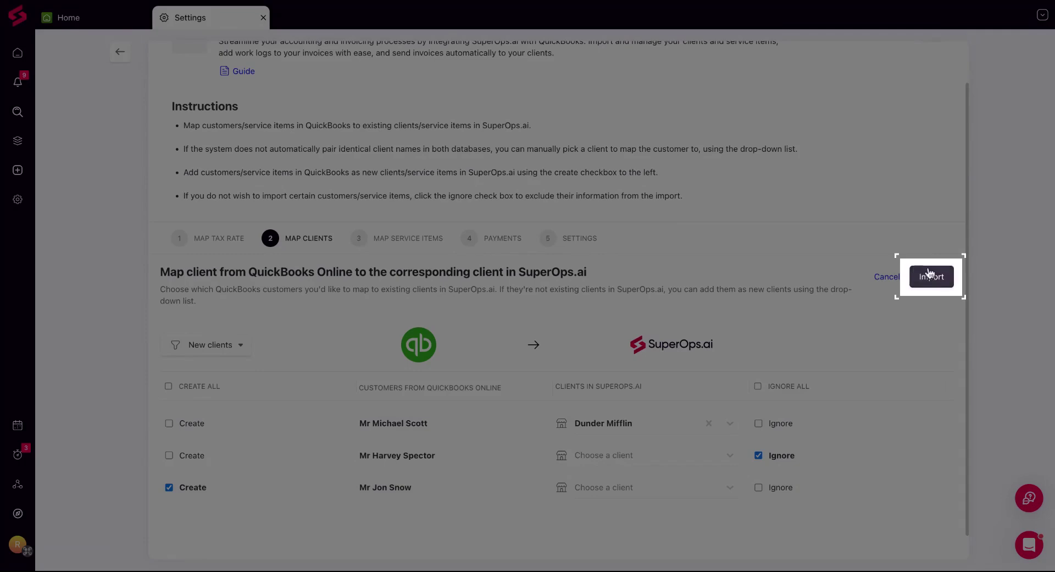
left_click(928, 273)
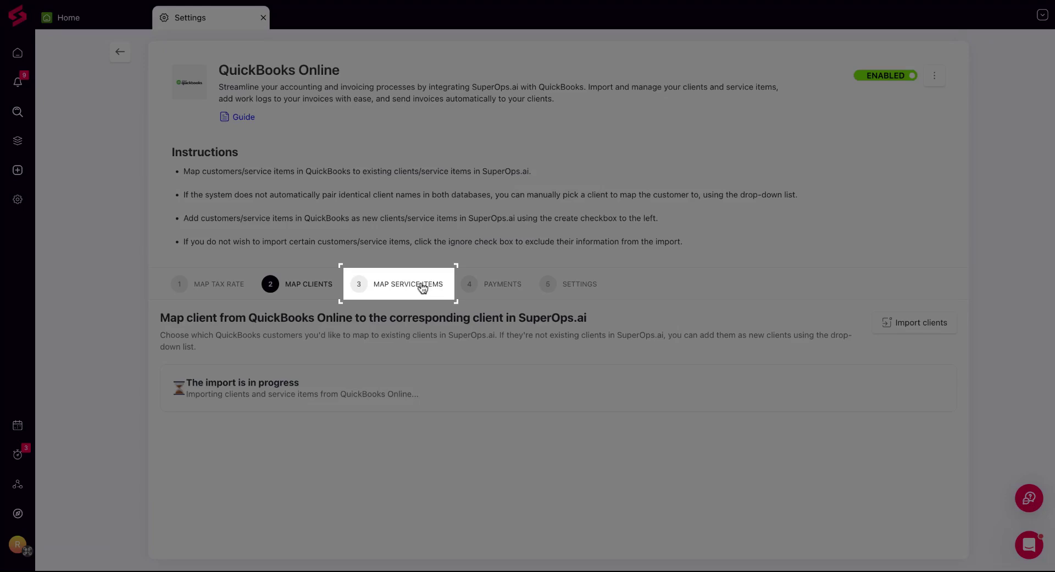
Switch to the service item mapping step and load the QuickBooks service items for import
left_click(422, 287)
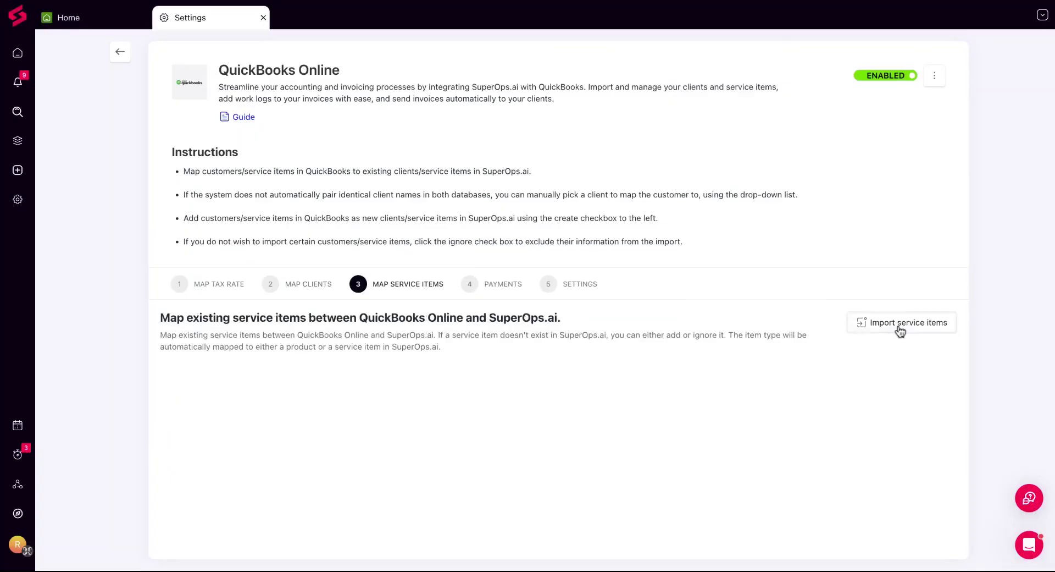
left_click(900, 331)
scroll(707, 414, "down", 2)
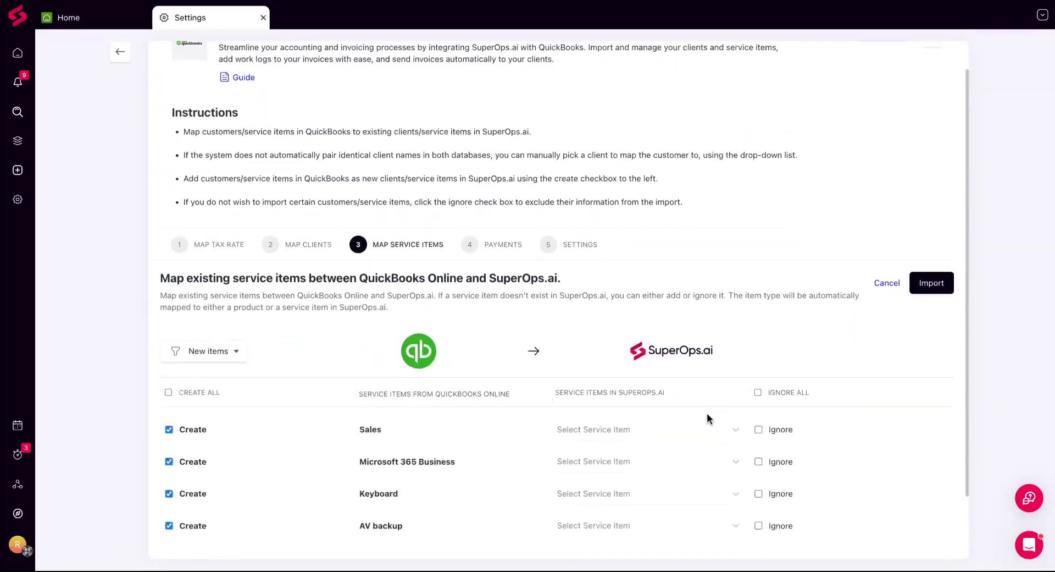
scroll(706, 413, "down", 2)
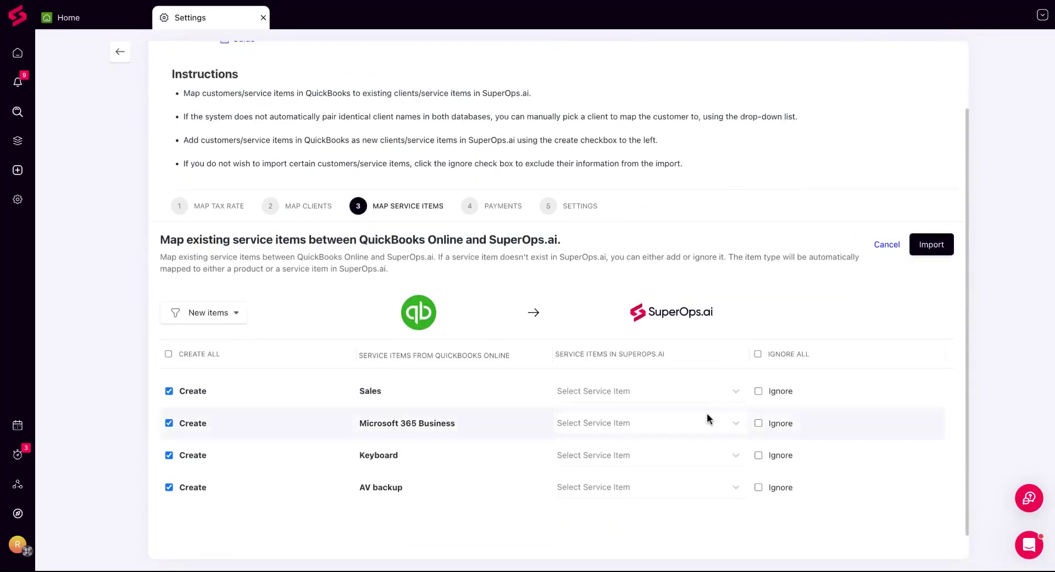
Map Sales to Acme Worklog, ignore Keyboard, and import the service items
left_click(672, 400)
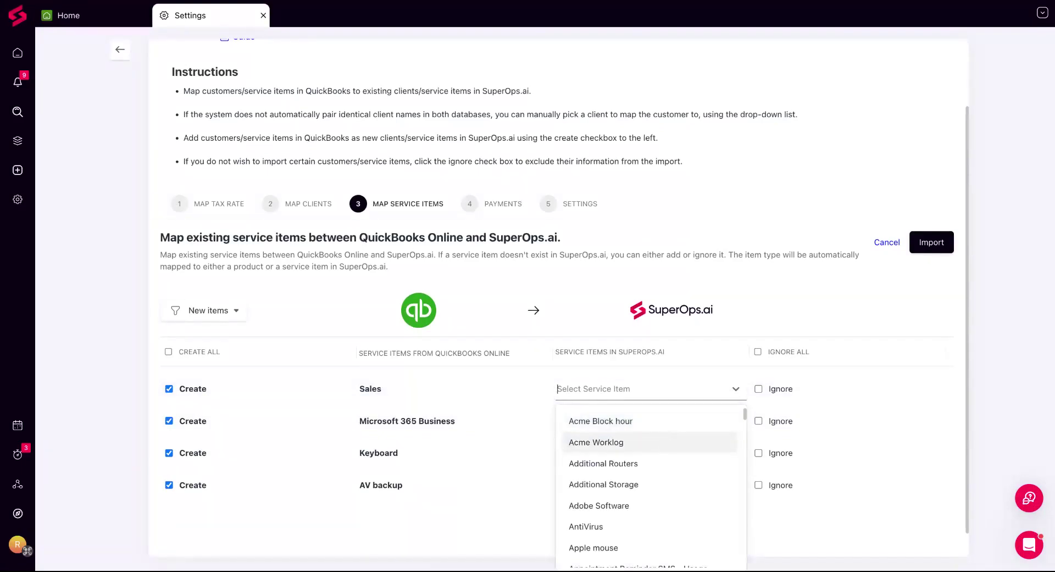
left_click(632, 442)
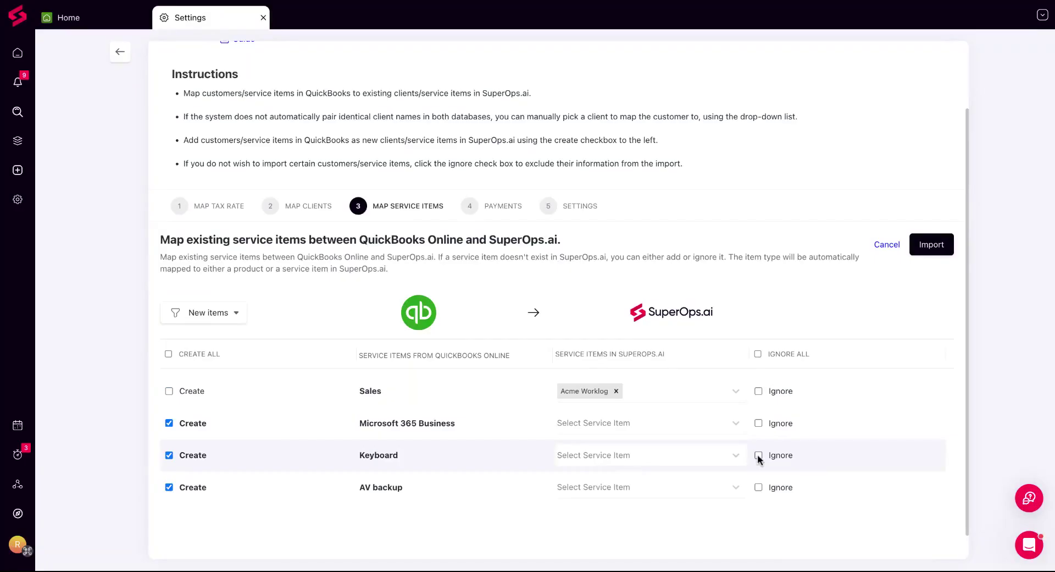
left_click(758, 454)
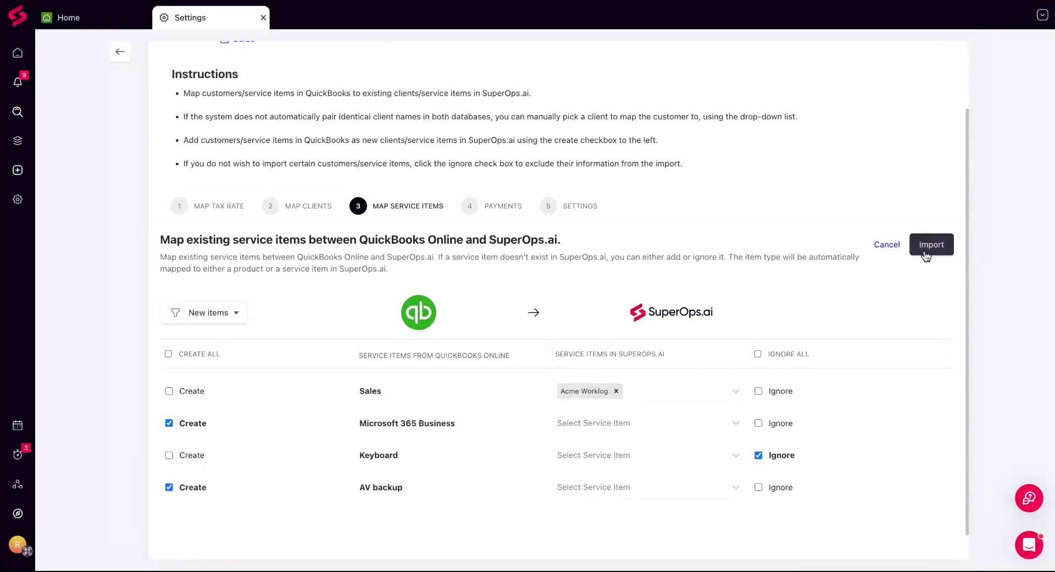
left_click(930, 245)
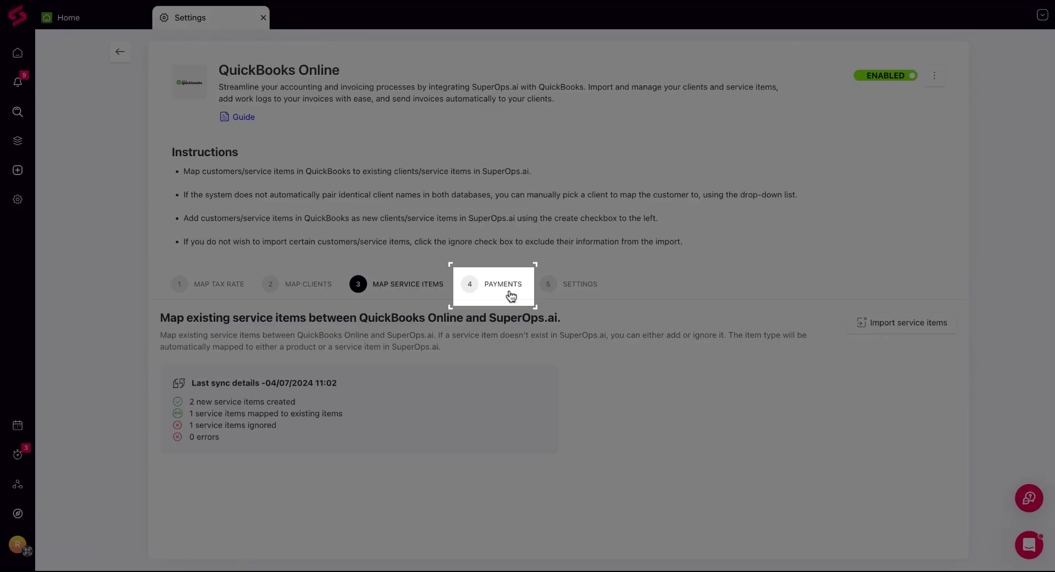
Open the Payments step and map the Check payment method to Cheque
left_click(510, 296)
scroll(497, 400, "down", 1)
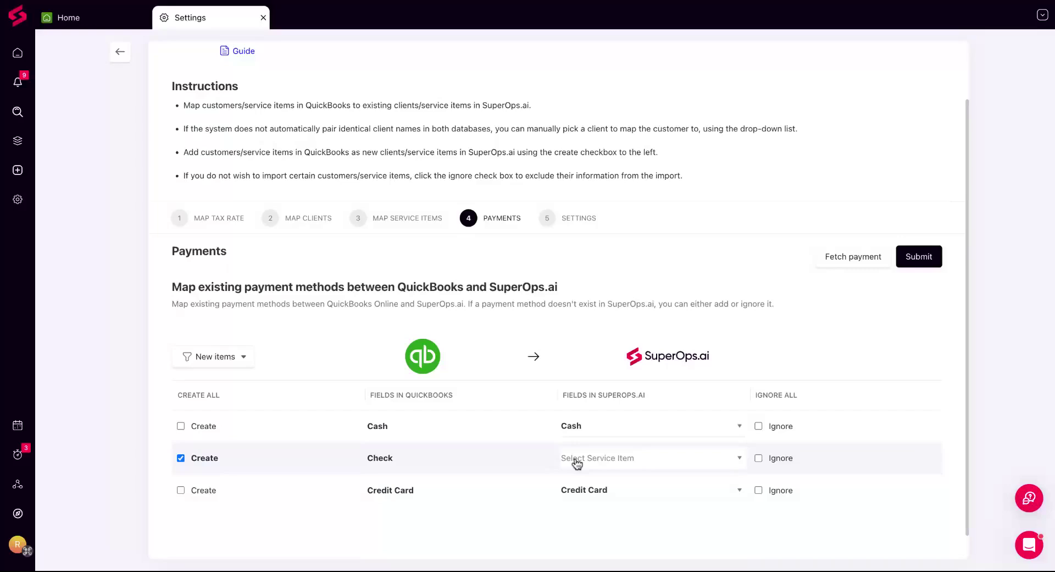
left_click(577, 463)
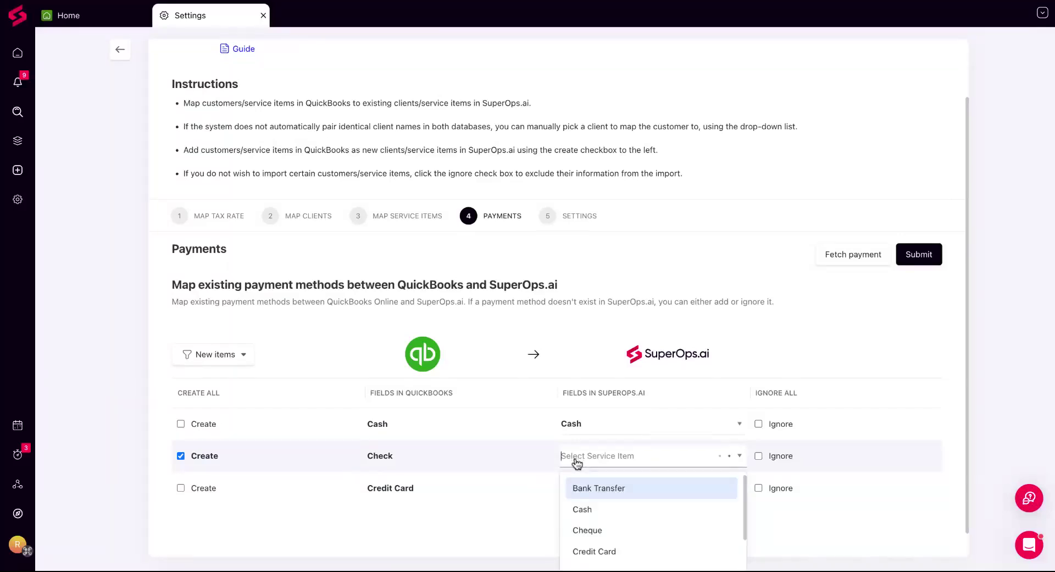
left_click(602, 531)
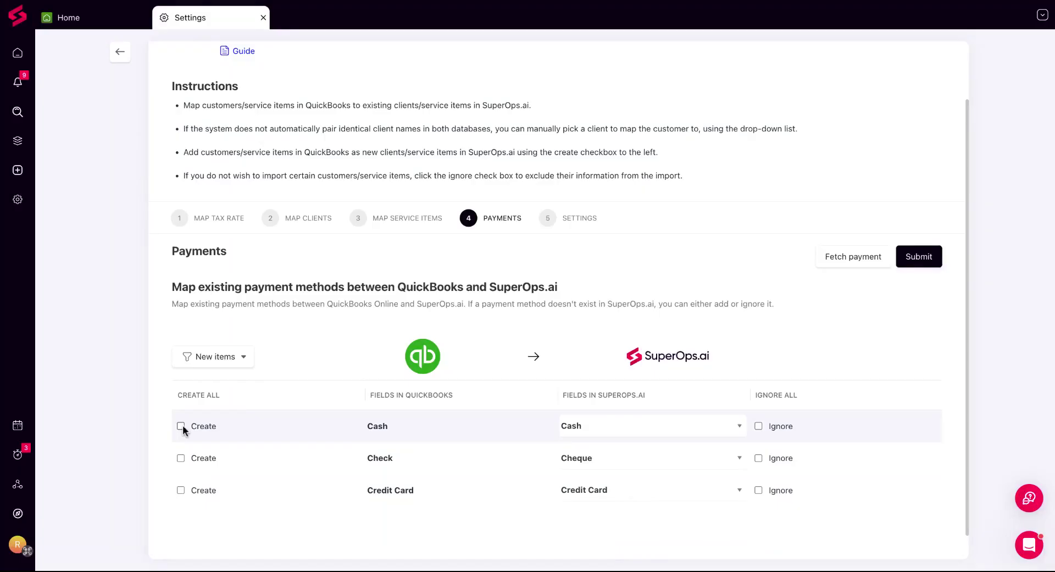
Set Cash to be created as new, ignore Credit Card, and submit the payment mappings
left_click(180, 426)
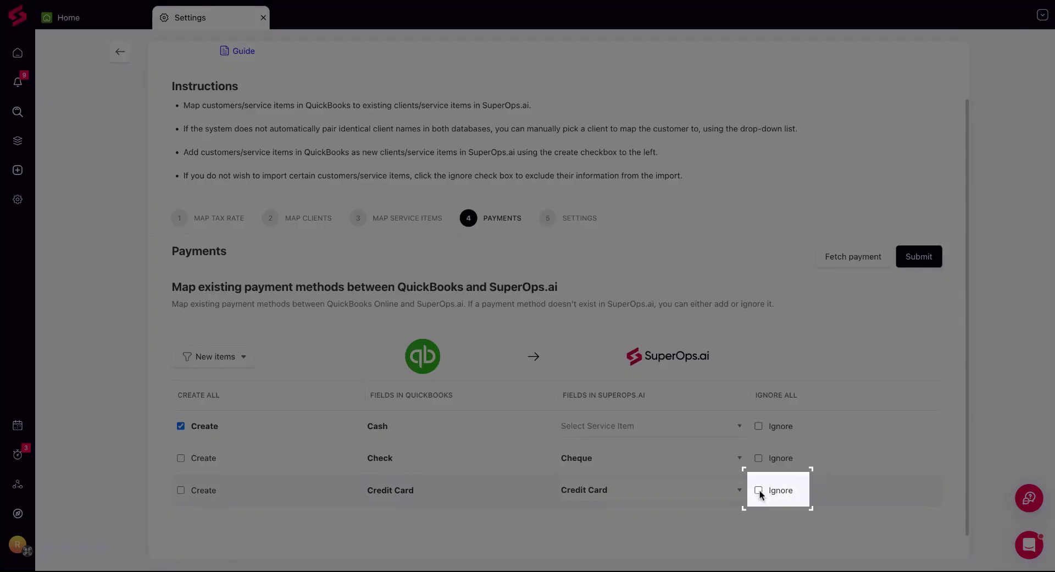
left_click(759, 489)
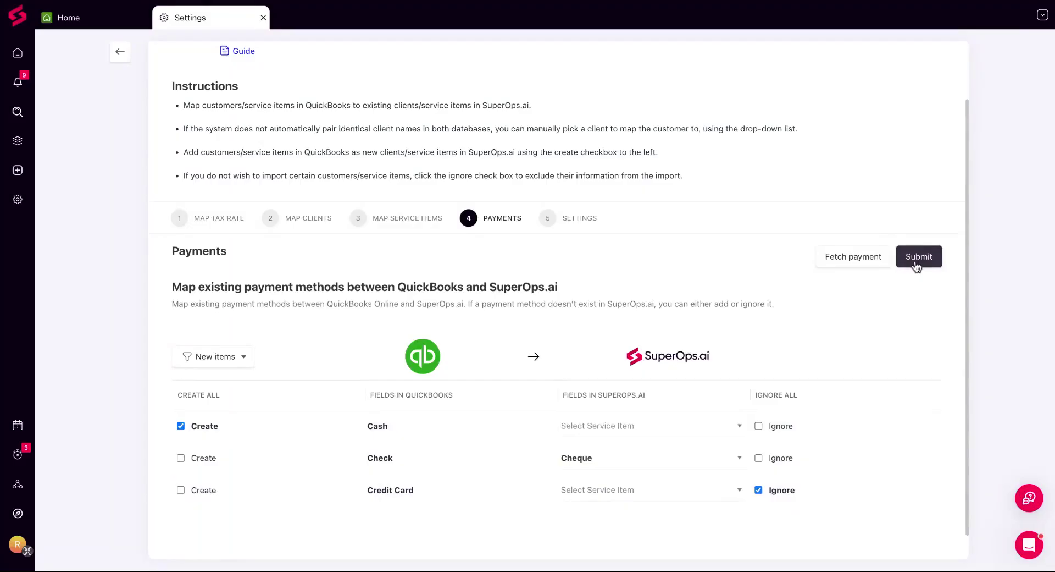
left_click(917, 266)
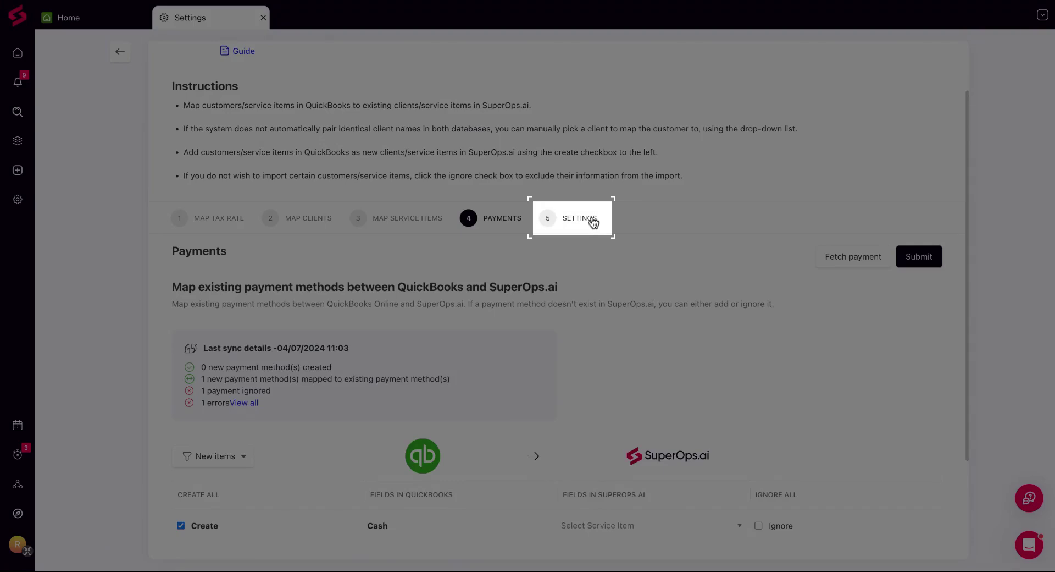
Open the integration settings and choose Prepaid expenses as the account to push payments
left_click(579, 218)
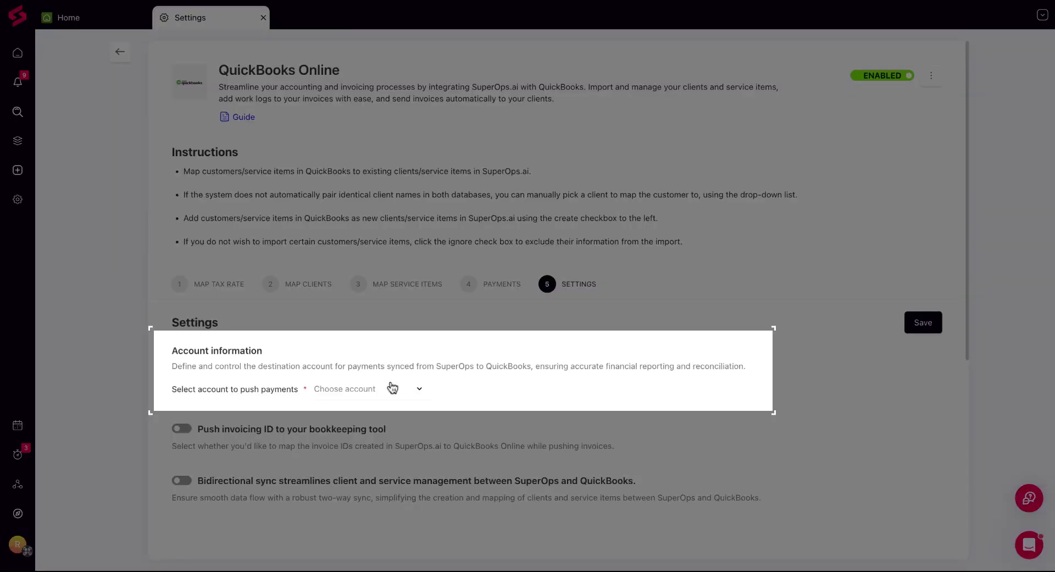
left_click(393, 388)
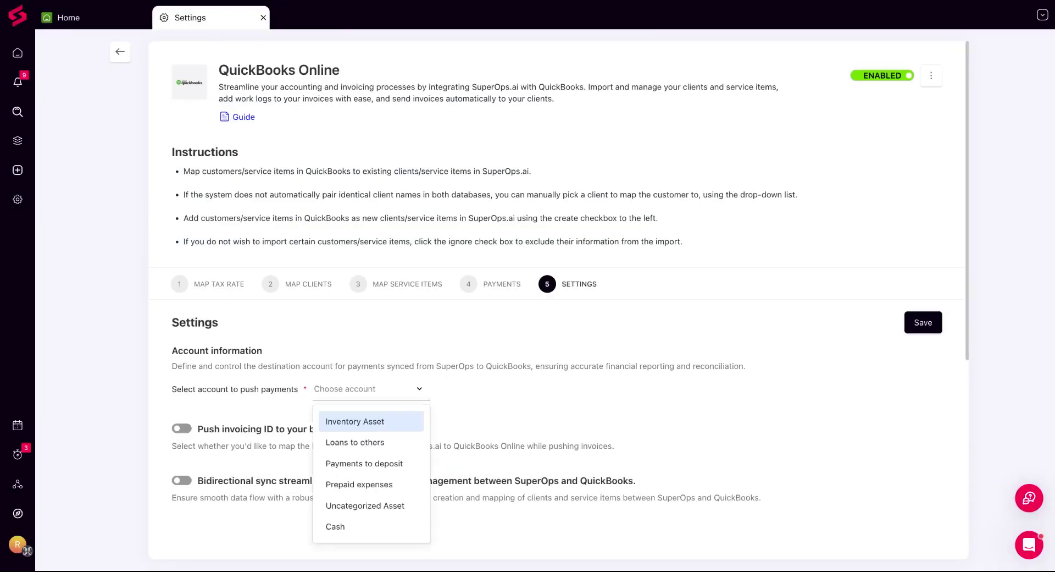
left_click(387, 485)
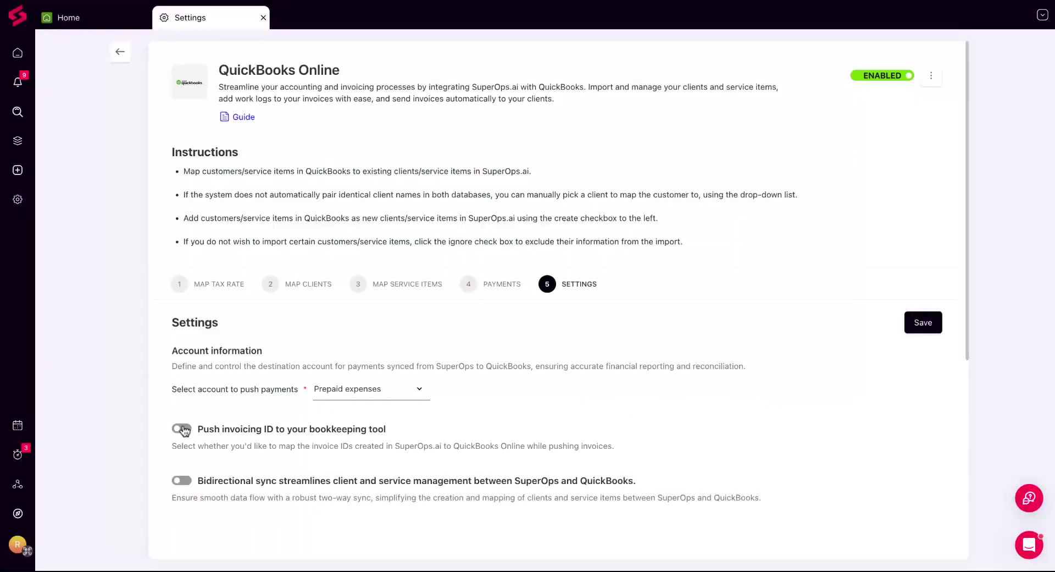
Enable pushing invoicing IDs to the bookkeeping tool and bidirectional sync between SuperOps and QuickBooks
left_click(181, 429)
scroll(249, 433, "down", 1)
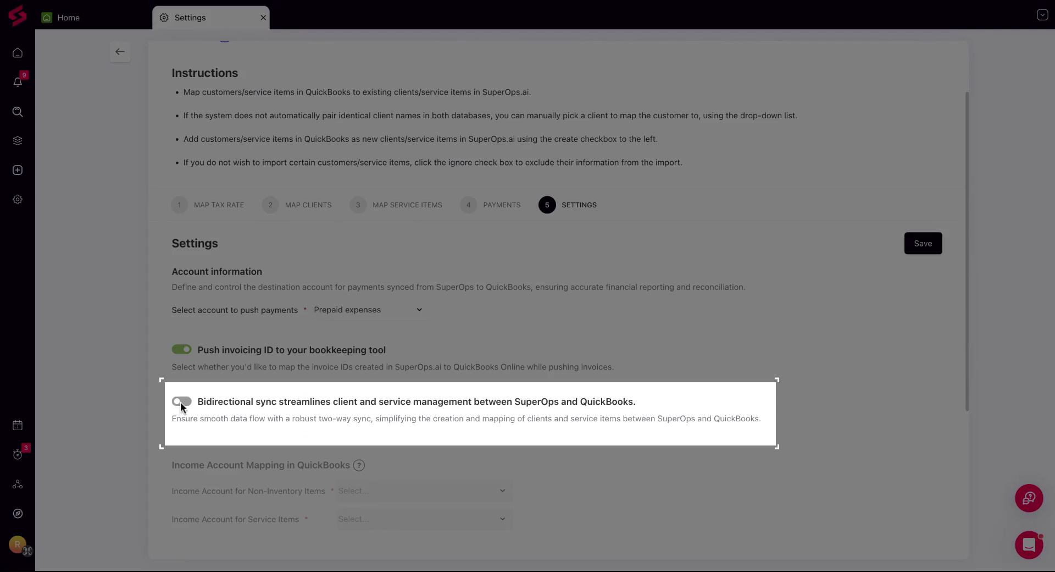
left_click(181, 401)
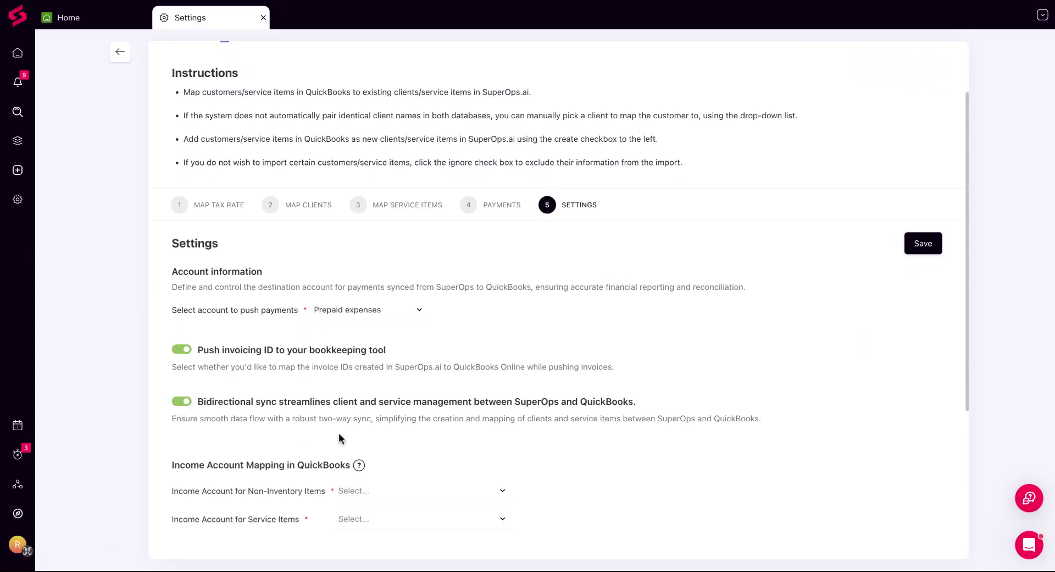
scroll(339, 435, "down", 3)
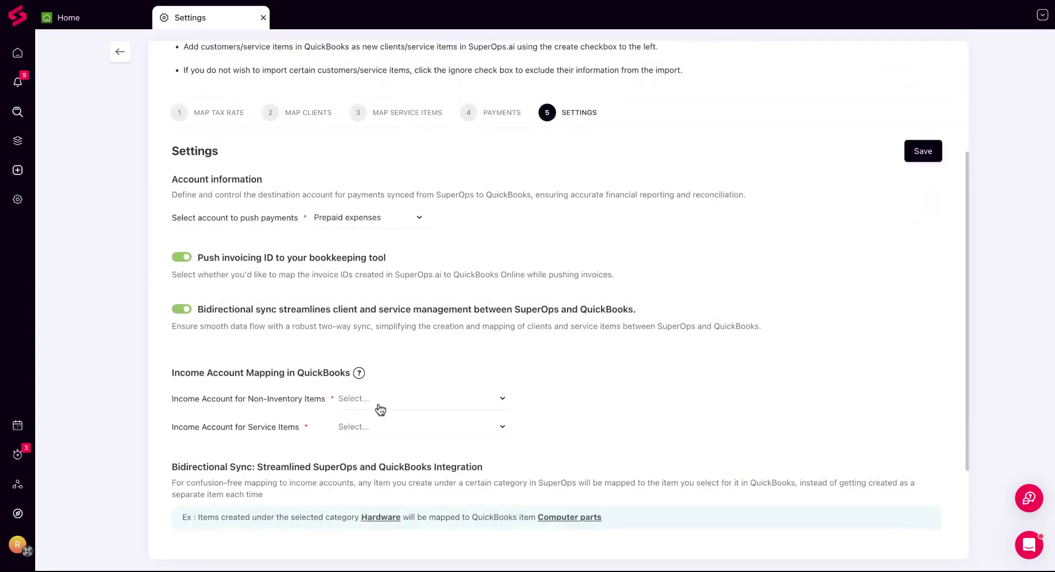
Set the income account for non-inventory items to Payroll taxes and for service items to Uncategorized Income
left_click(381, 400)
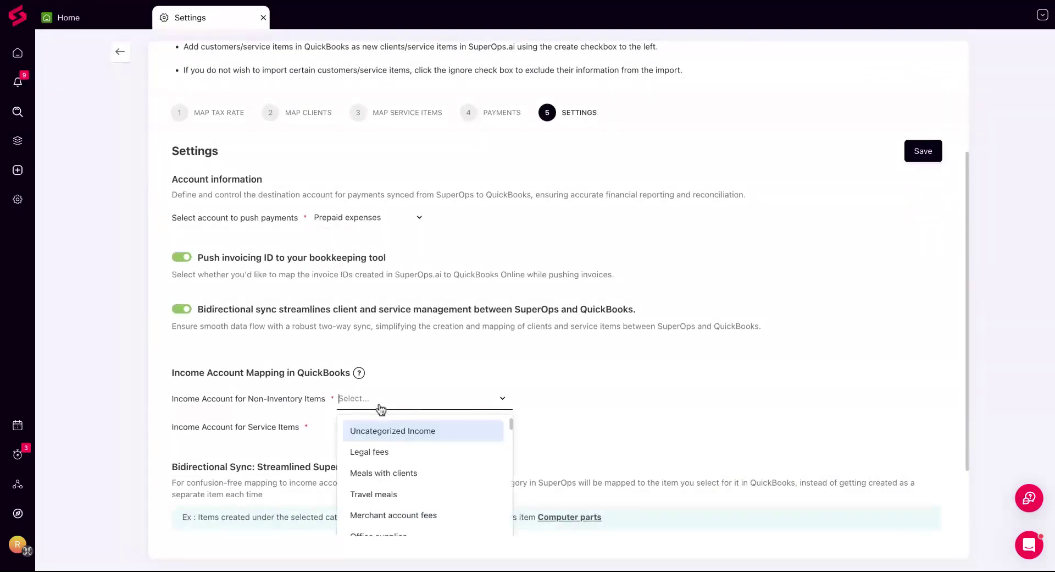
scroll(388, 434, "down", 5)
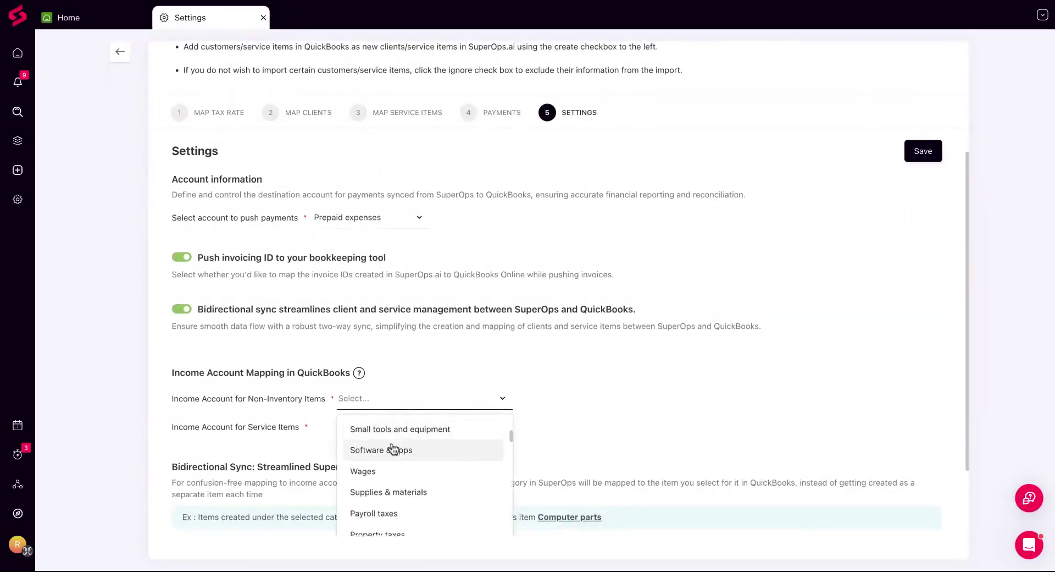
scroll(393, 449, "down", 2)
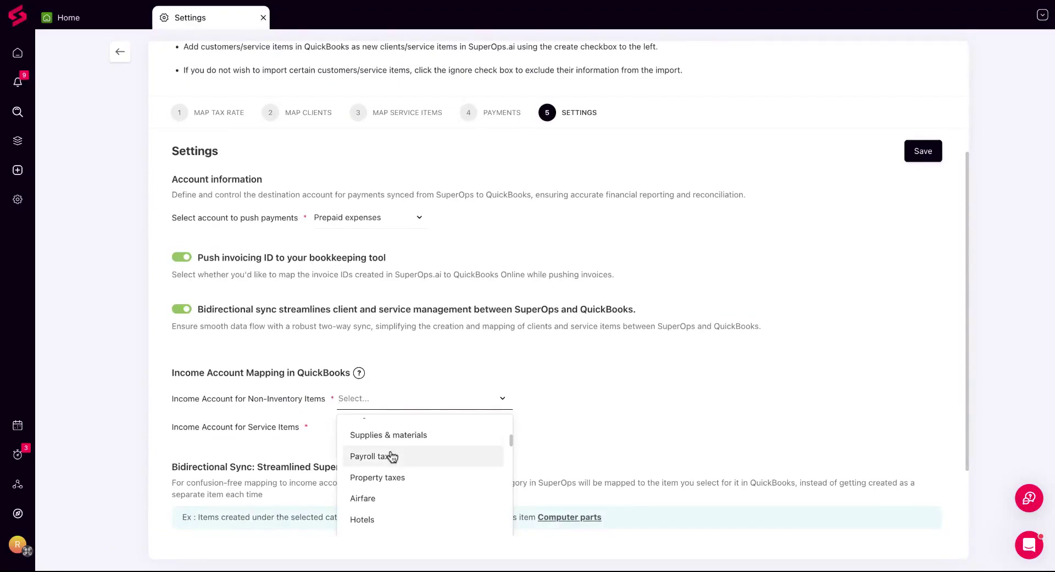
left_click(392, 456)
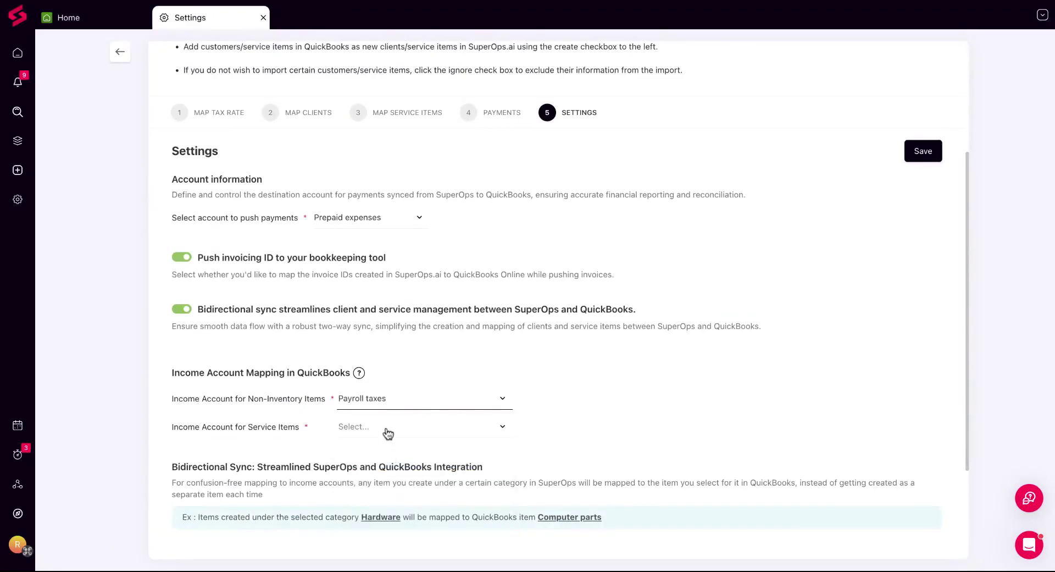
left_click(388, 433)
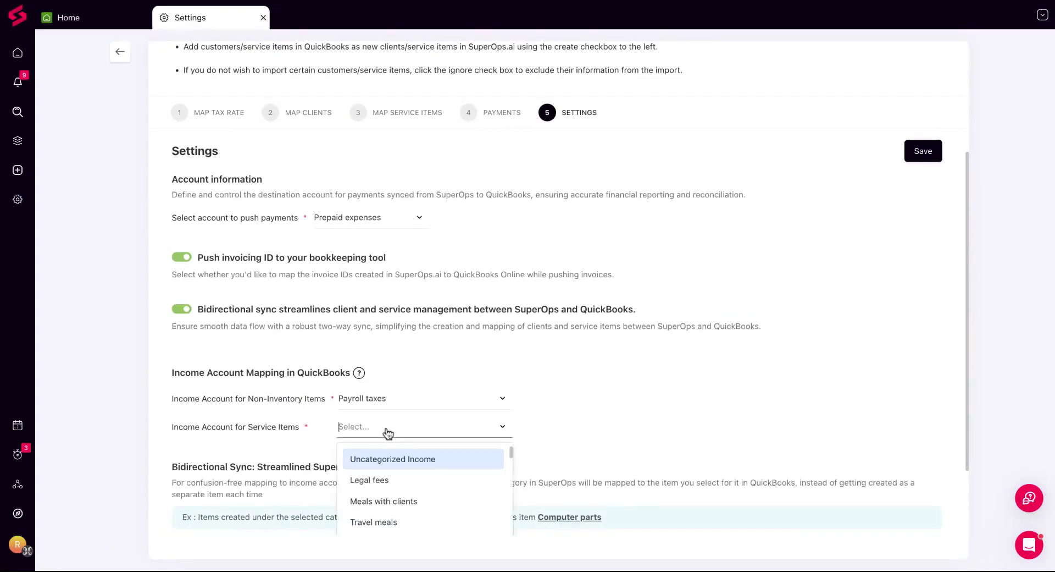
left_click(396, 463)
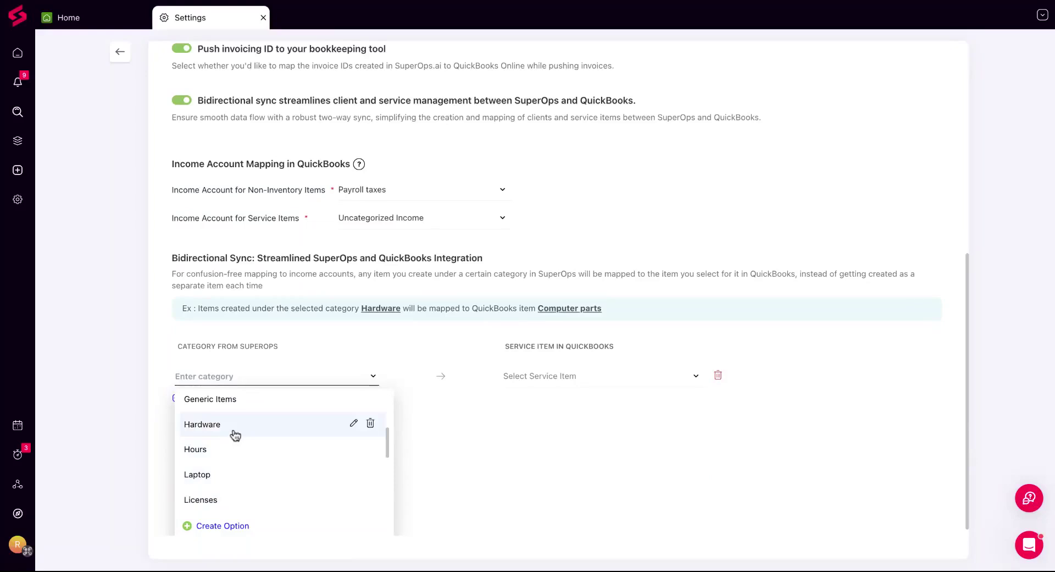
Map the SuperOps category Hardware to the QuickBooks service item Keyboard and save the integration settings
left_click(234, 434)
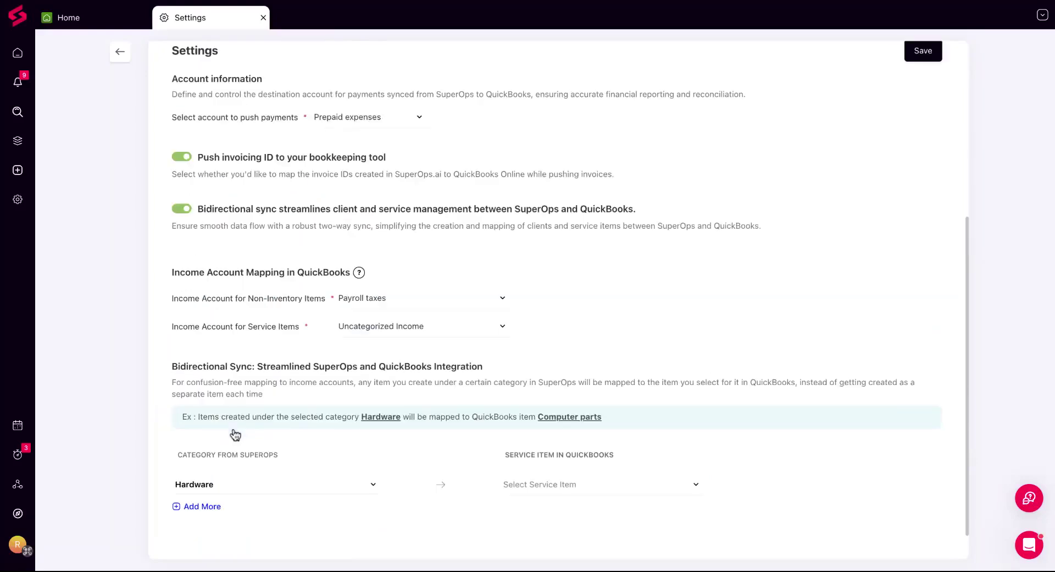
left_click(544, 487)
type("ke")
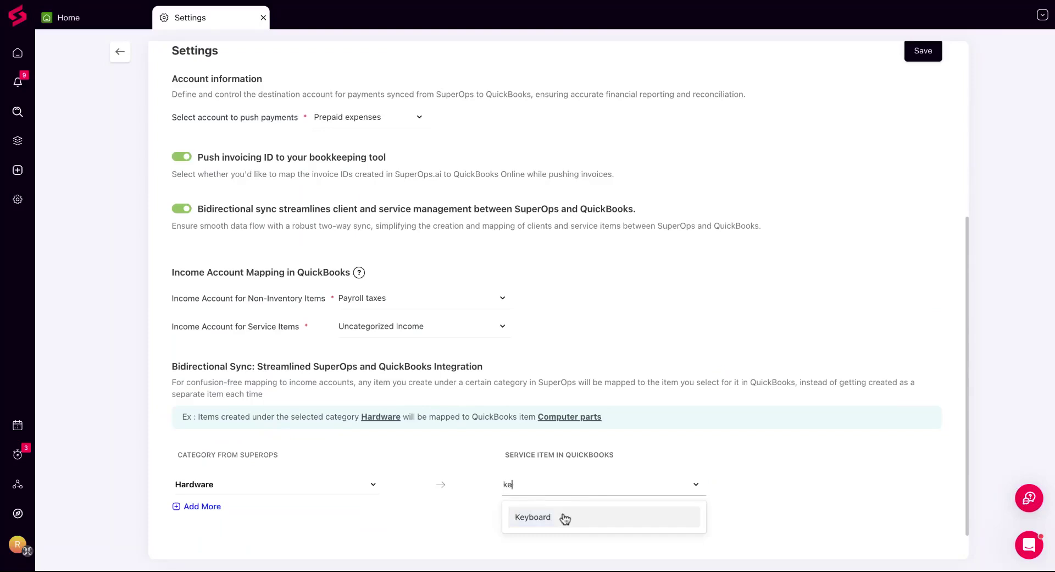
left_click(564, 518)
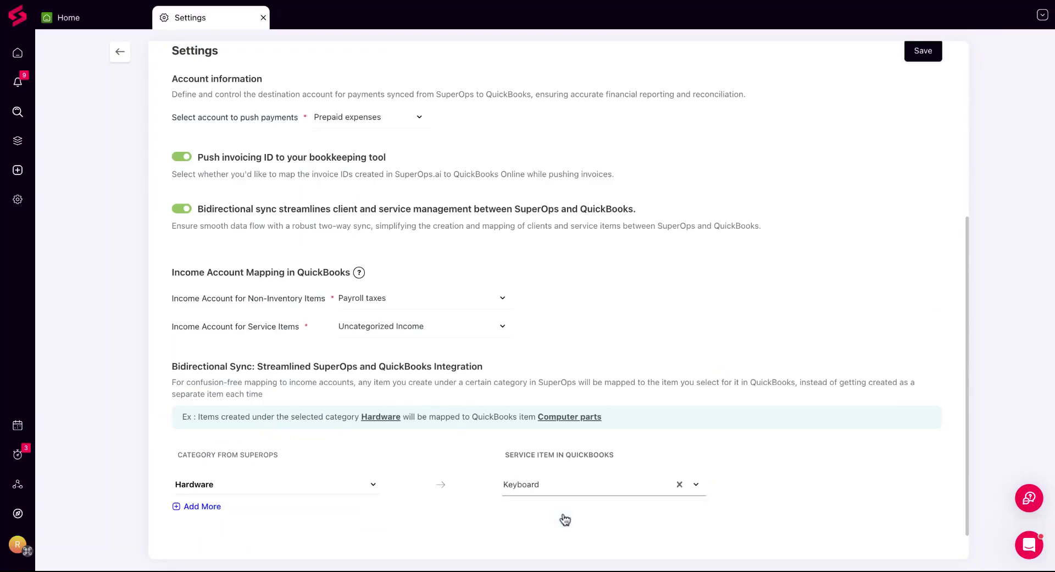
scroll(916, 78, "up", 2)
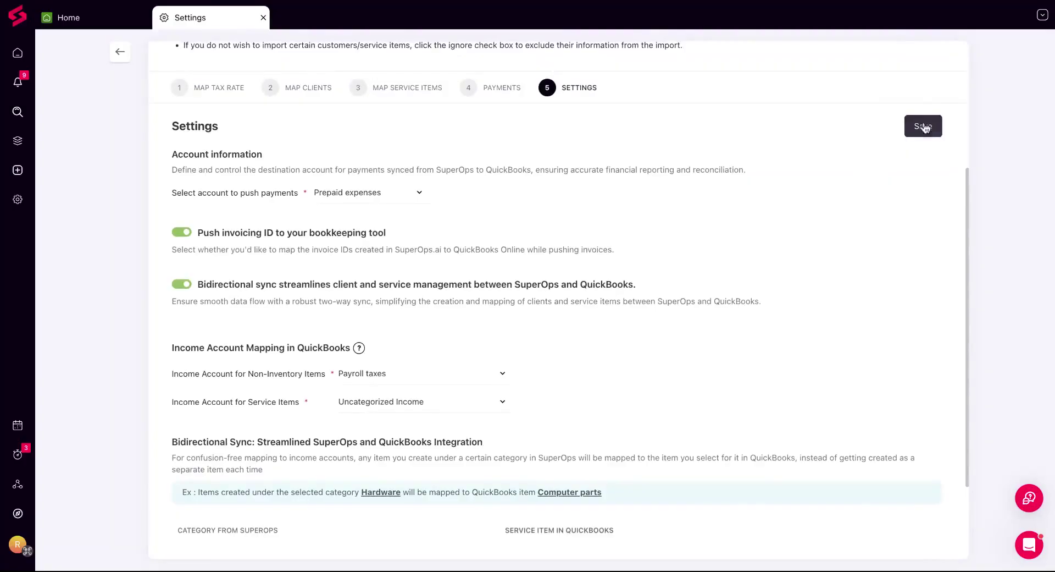
left_click(923, 127)
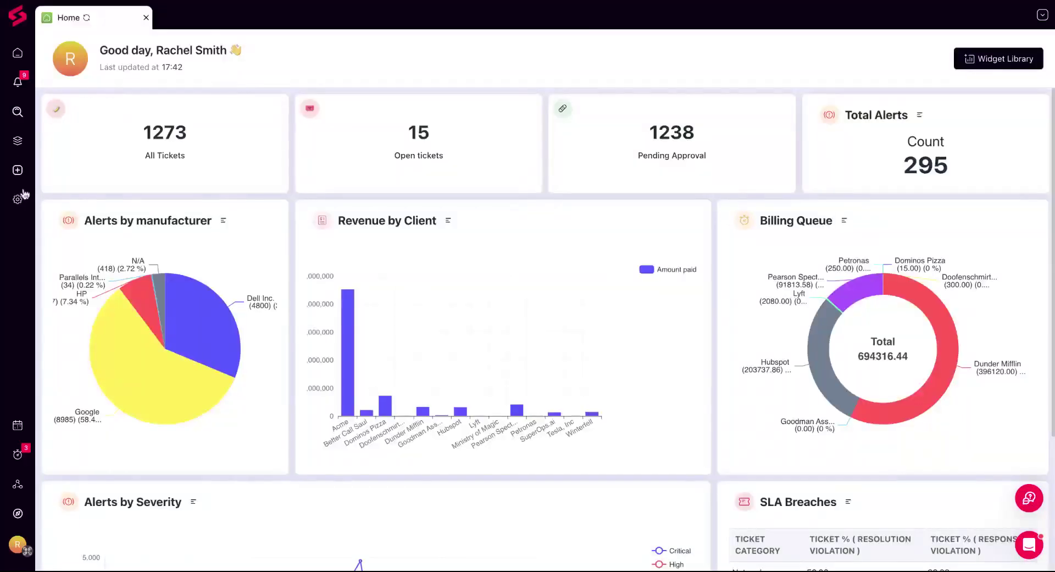
Open the approved $600 Pearson Spector Litt invoice and sync it with QuickBooks
mouse_move(18, 145)
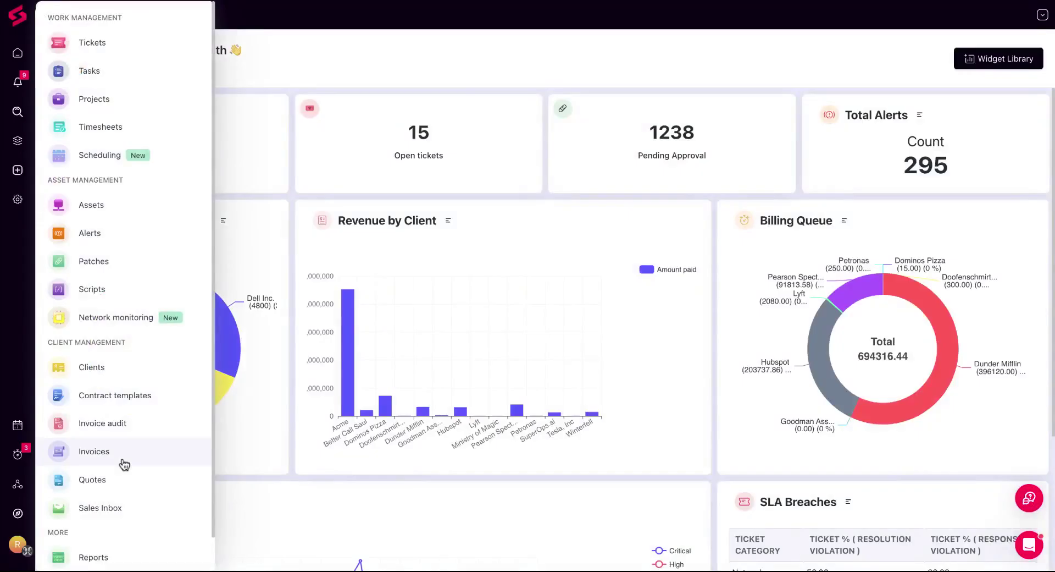
left_click(124, 463)
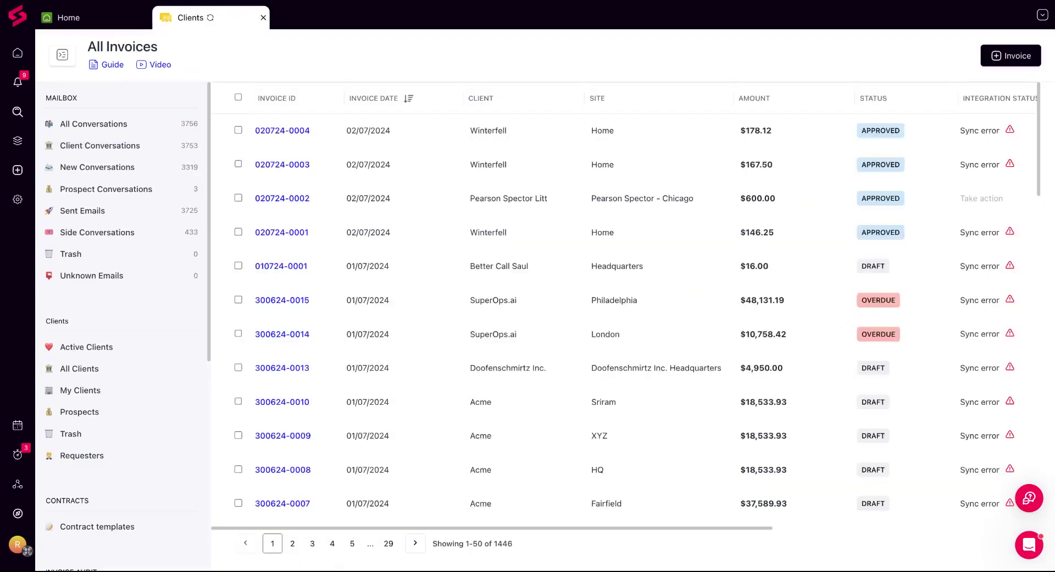
left_click(287, 199)
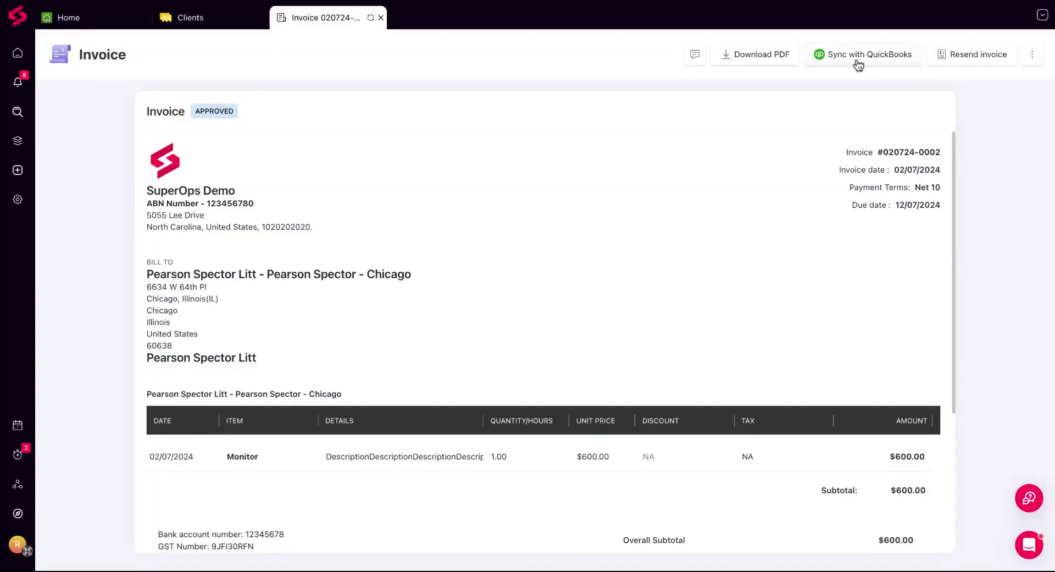
left_click(859, 55)
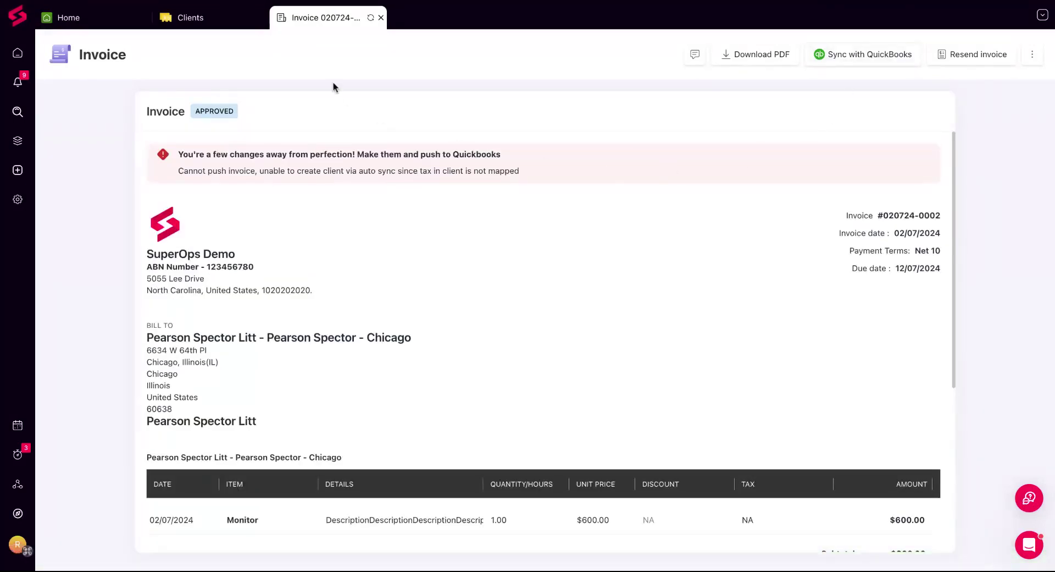
Return to the invoice list and sync the paid Pearson Spector Litt invoice for the Operation site with QuickBooks
left_click(226, 24)
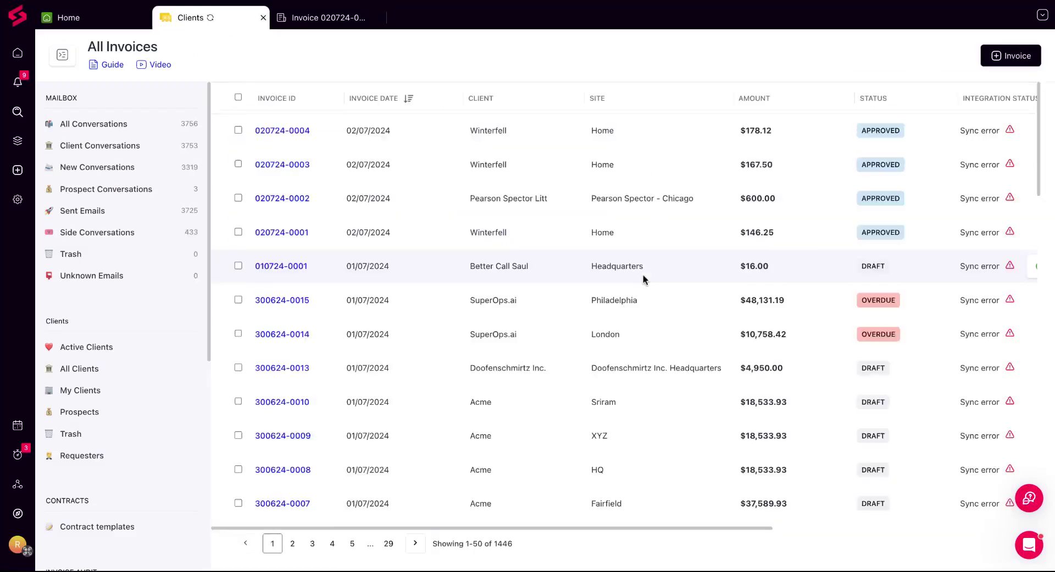
scroll(643, 278, "down", 10)
scroll(751, 381, "down", 5)
scroll(751, 381, "right", 5)
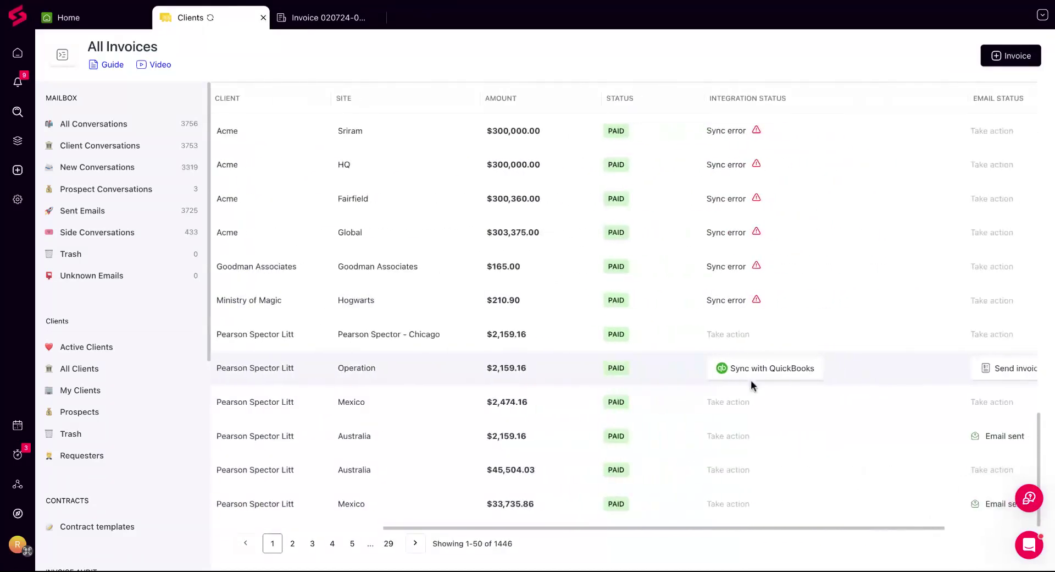
left_click(665, 381)
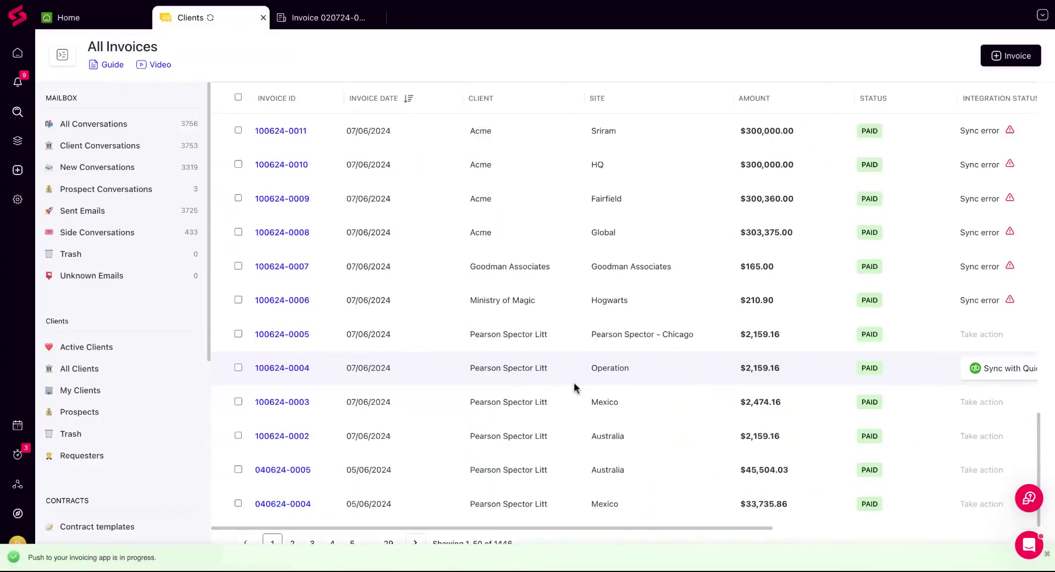
Open the Acme client's invoice settings and switch automatic push to QuickBooks Online off and back on
left_click(22, 143)
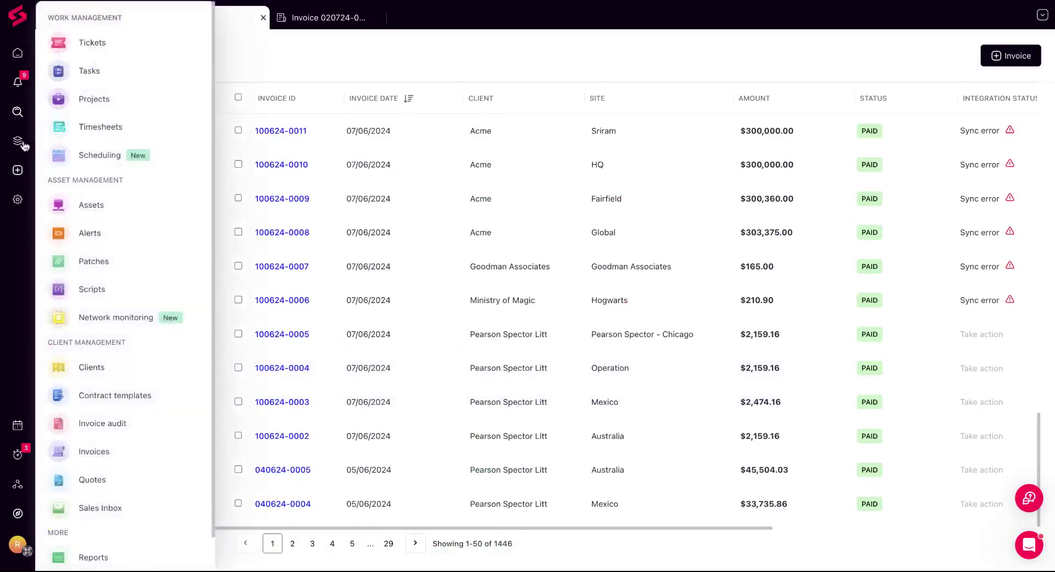
left_click(101, 379)
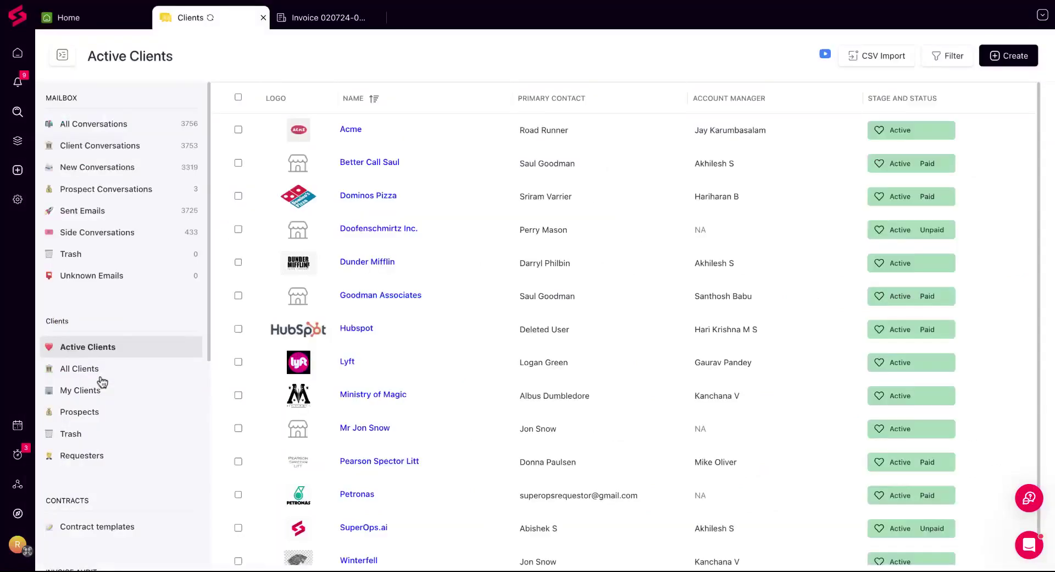
left_click(352, 129)
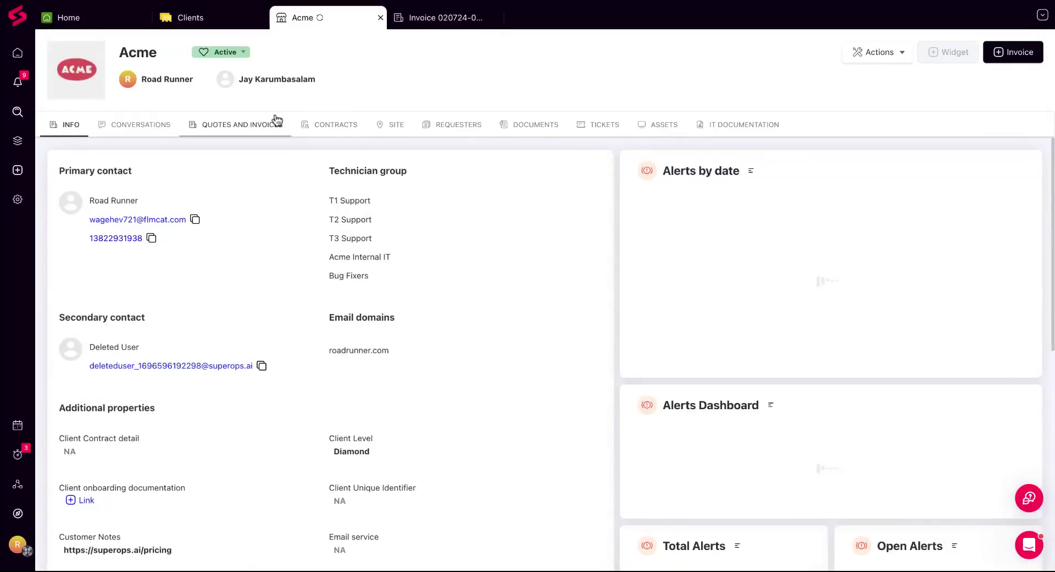
left_click(277, 121)
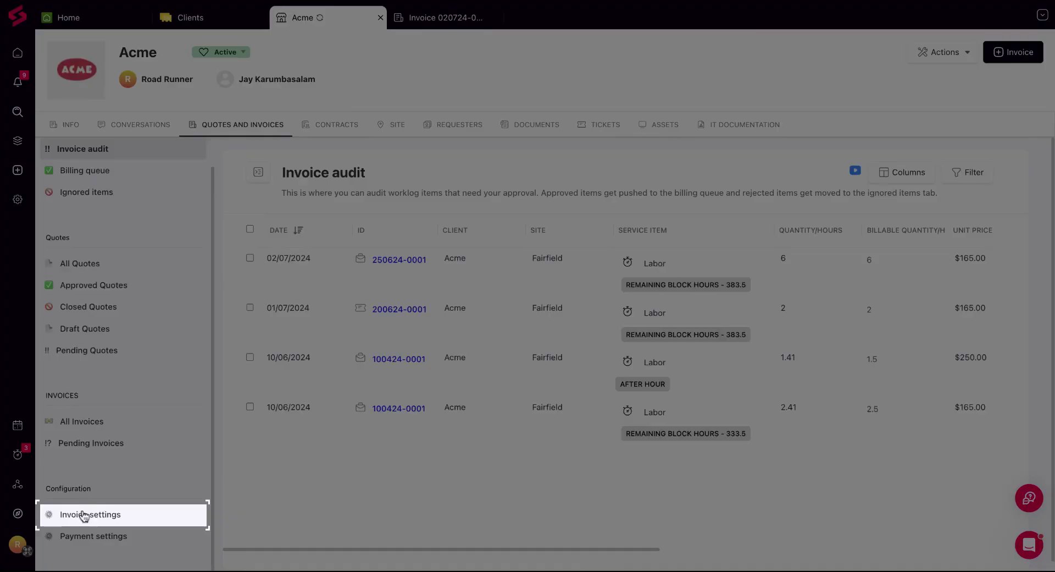
left_click(82, 514)
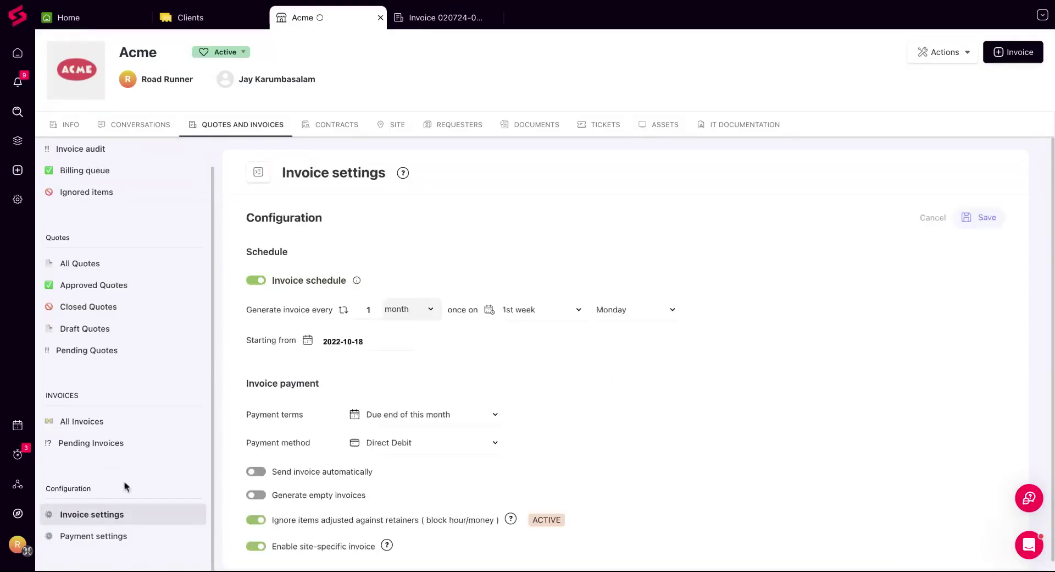
scroll(291, 333, "down", 4)
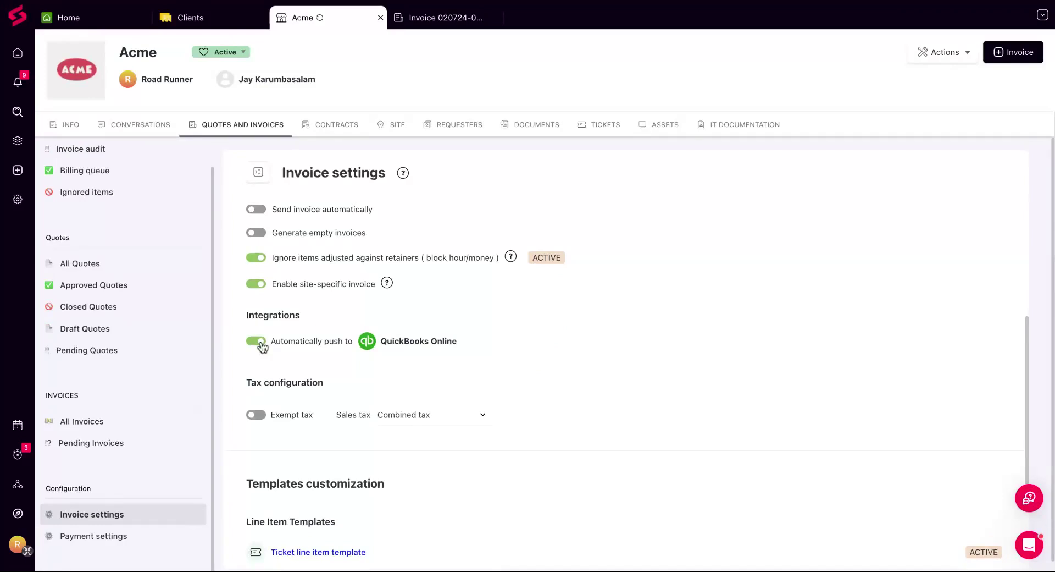
left_click(262, 344)
left_click(261, 342)
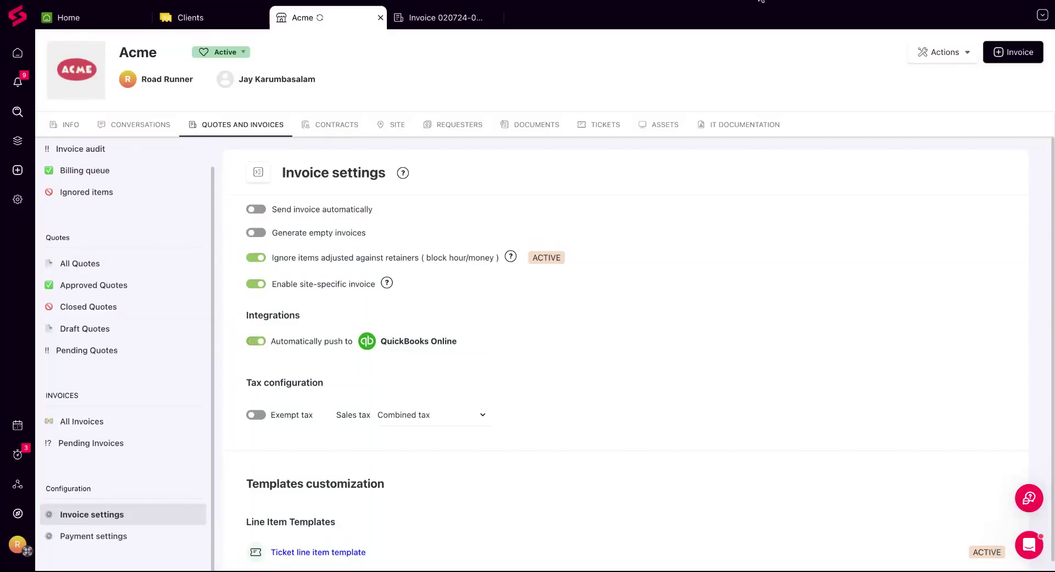